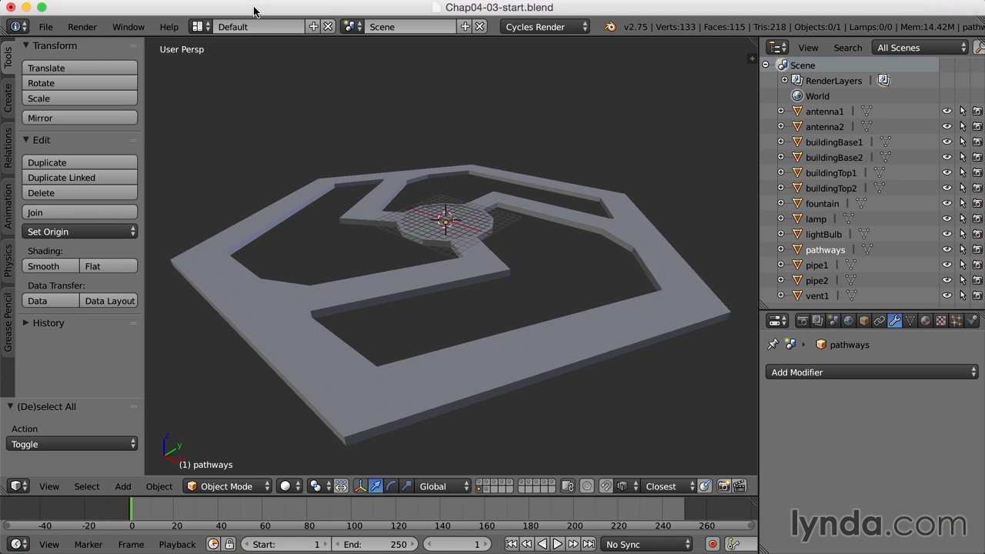
# Switch to the UV Editing screen layout, select the pathways object and frame the whole model in the 3D view
pyautogui.click(198, 26)
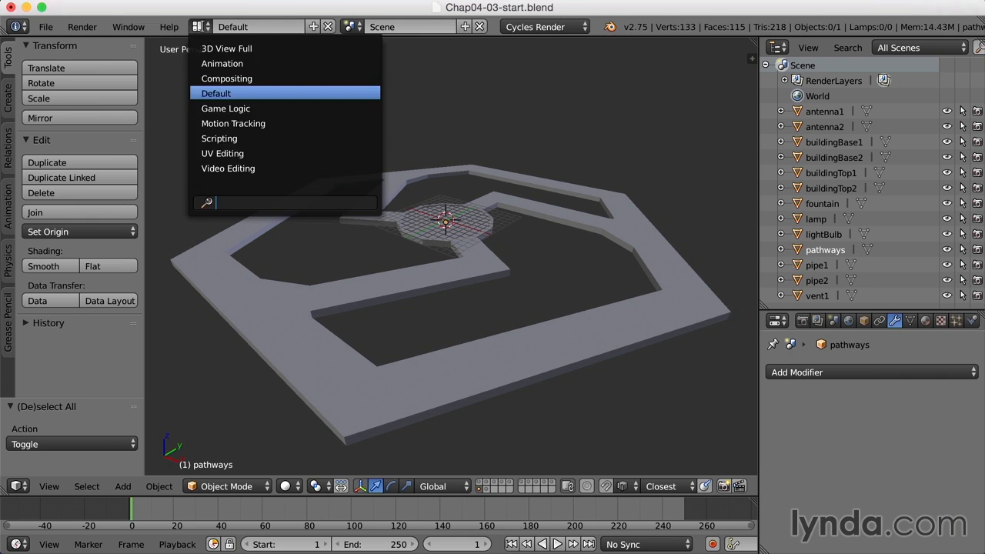
pyautogui.click(223, 153)
pyautogui.rightClick(752, 343)
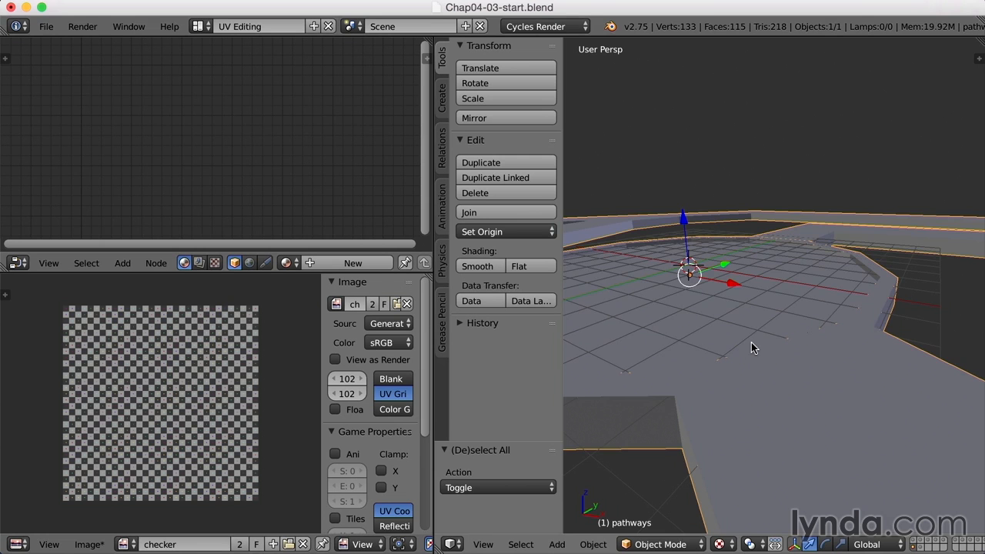
pyautogui.press('KP_Decimal')
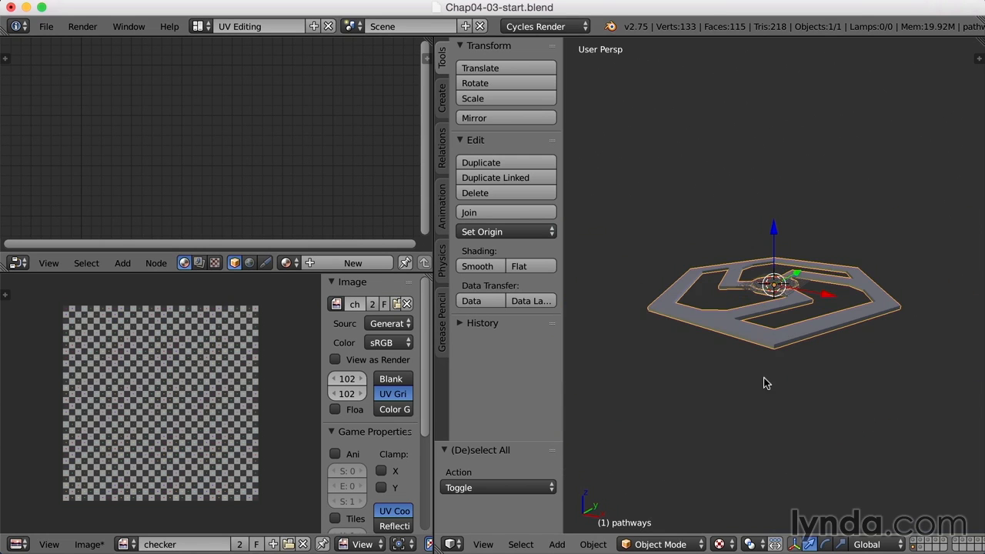
pyautogui.moveTo(763, 377); pyautogui.dragTo(758, 397, button='middle')
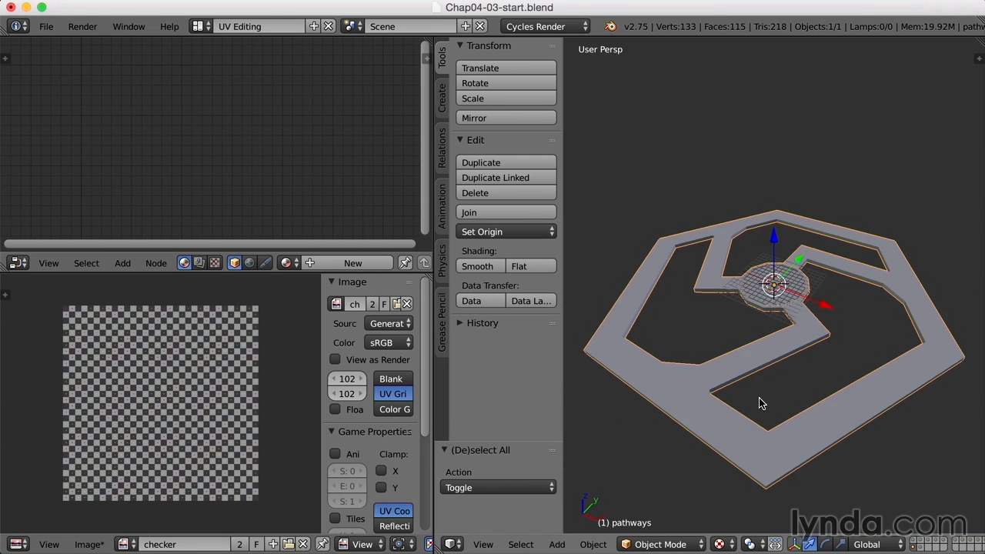
# In Edit Mode with face selection, select the top faces of the outer hexagonal walkway and the three inner connecting paths
pyautogui.press('Tab')
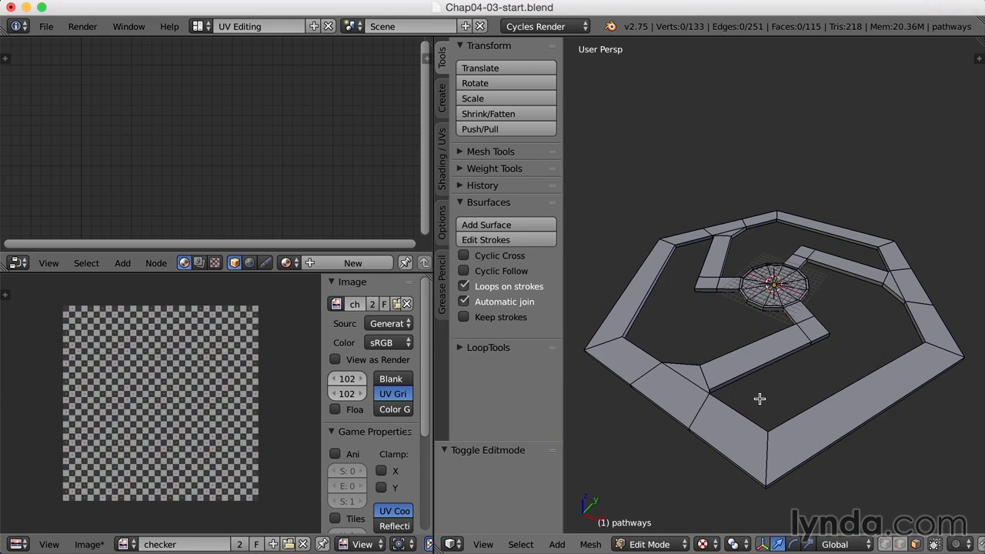
pyautogui.hotkey('ctrl', 'Tab')
pyautogui.click(760, 397)
pyautogui.rightClick(750, 439)
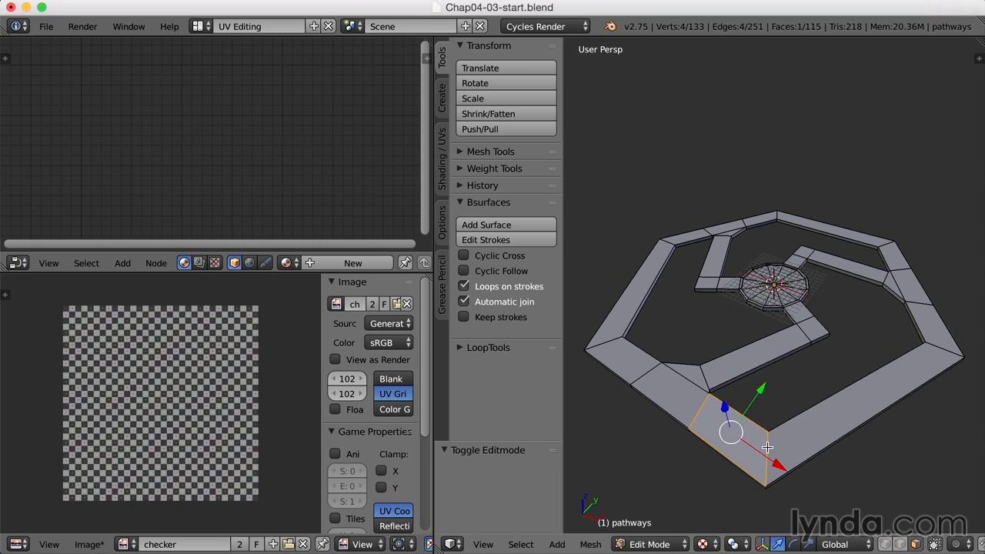
pyautogui.keyDown('alt'); pyautogui.rightClick(767, 447); pyautogui.keyUp('alt')
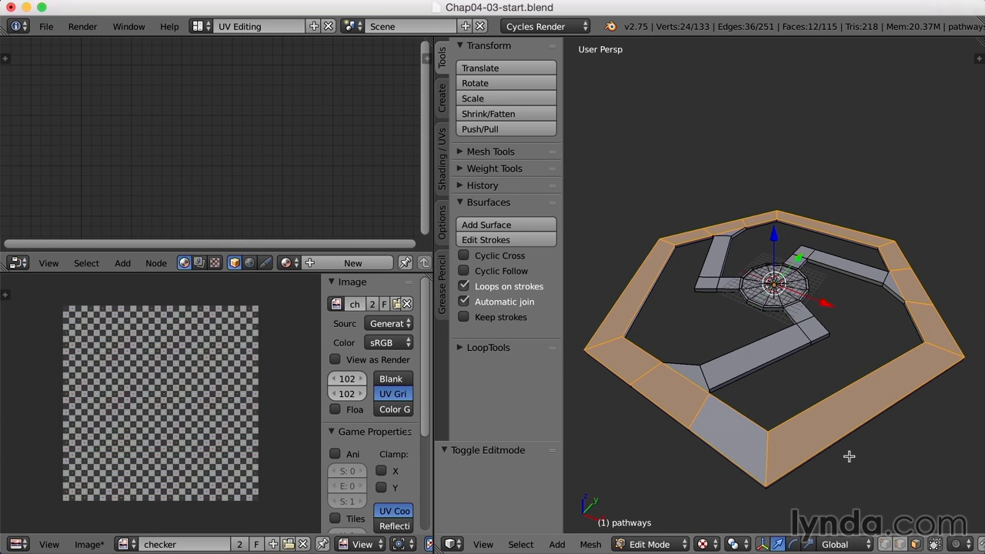
pyautogui.keyDown('alt'); pyautogui.keyDown('shift'); pyautogui.rightClick(737, 362); pyautogui.keyUp('shift'); pyautogui.keyUp('alt')
pyautogui.keyDown('shift'); pyautogui.rightClick(817, 325); pyautogui.keyUp('shift')
pyautogui.keyDown('shift'); pyautogui.rightClick(798, 315); pyautogui.keyUp('shift')
pyautogui.keyDown('shift'); pyautogui.rightClick(797, 263); pyautogui.keyUp('shift')
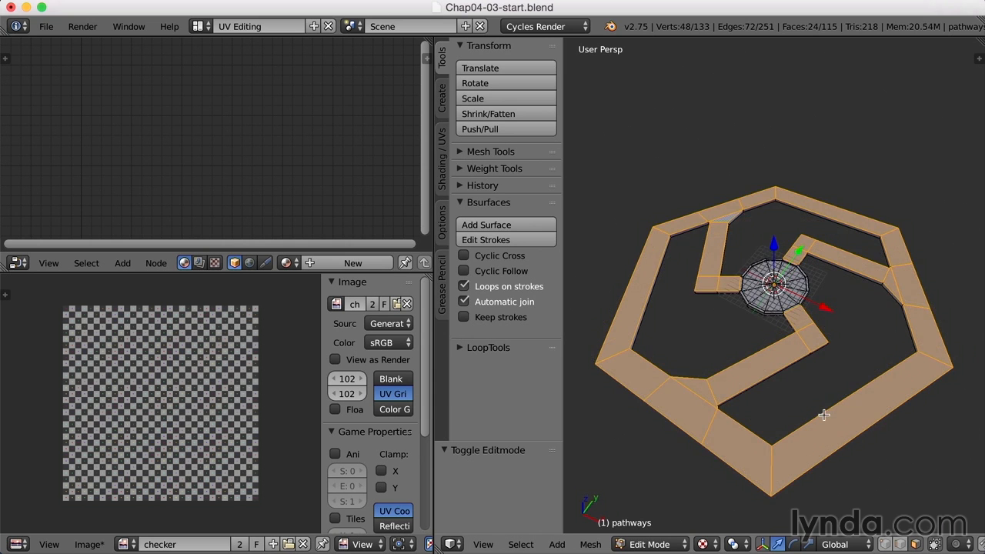
# Map the selected walkway top faces with Project From View, using the orthographic top view
pyautogui.moveTo(824, 414); pyautogui.dragTo(825, 411, button='middle')
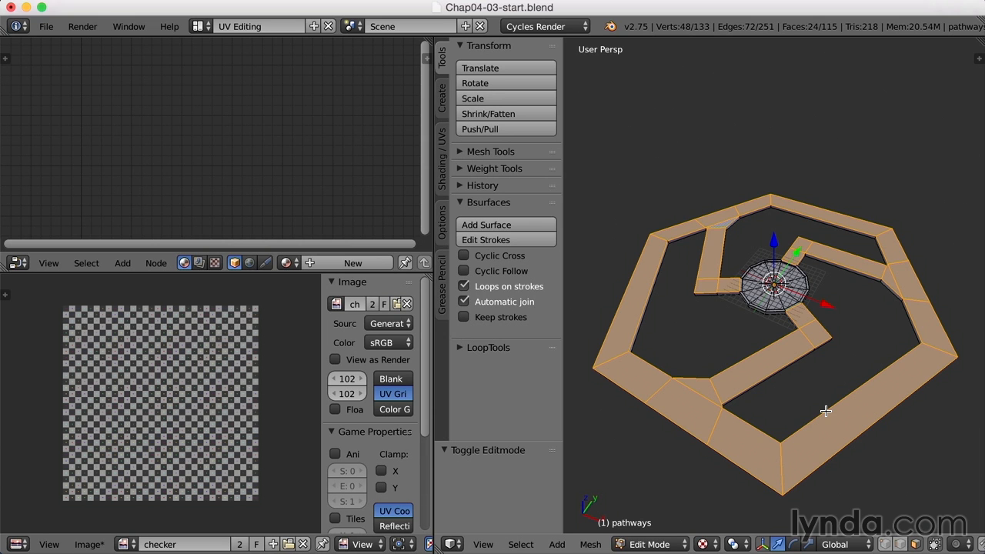
pyautogui.press('KP_7')
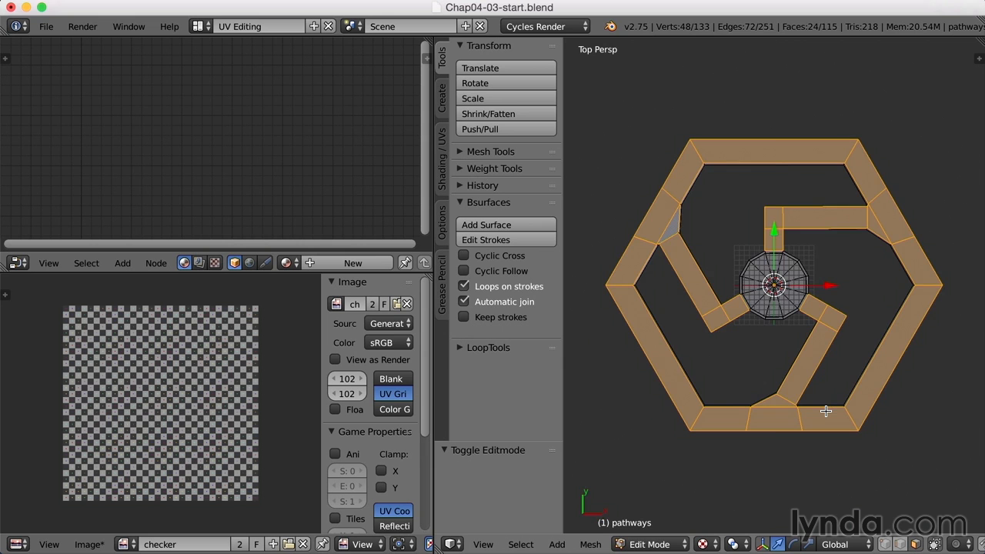
pyautogui.press('KP_5')
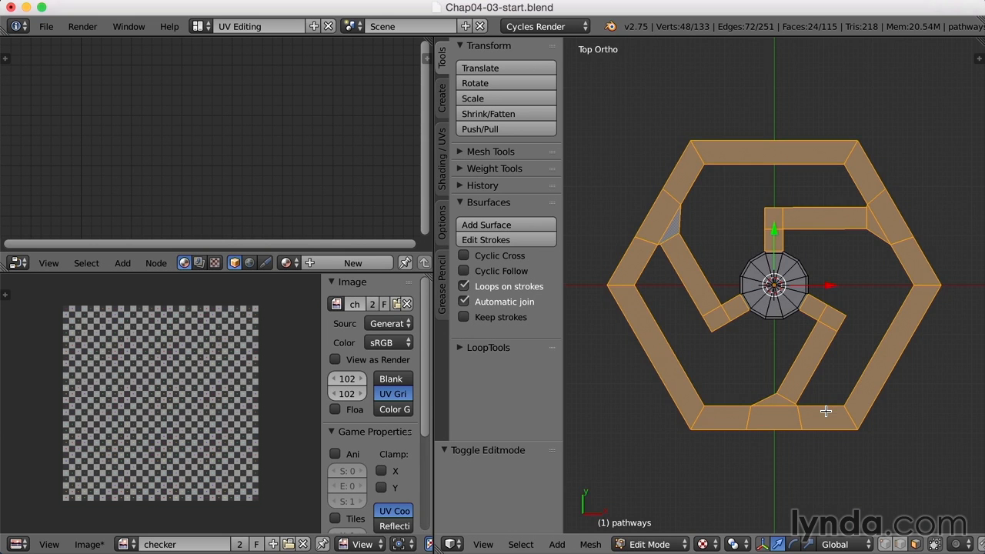
pyautogui.press('u')
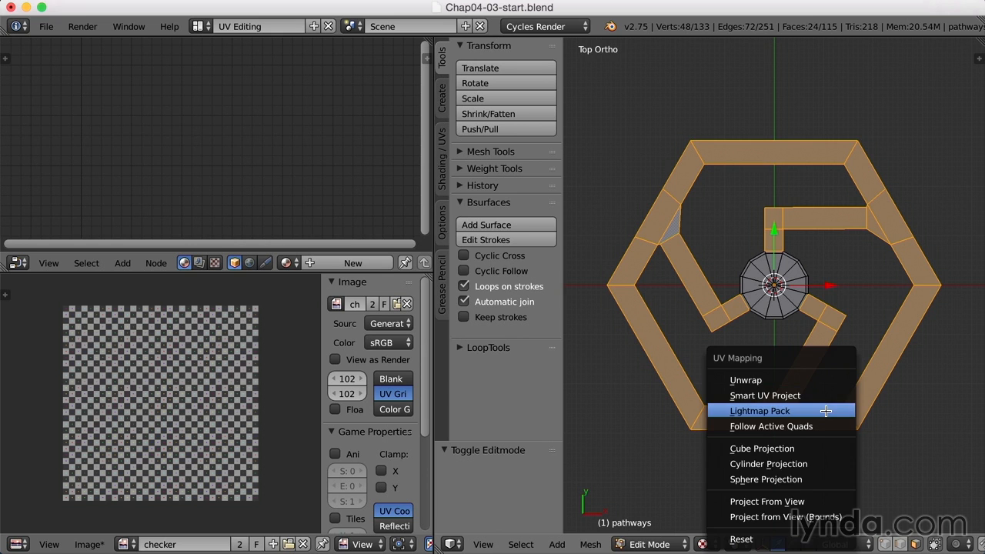
pyautogui.click(821, 501)
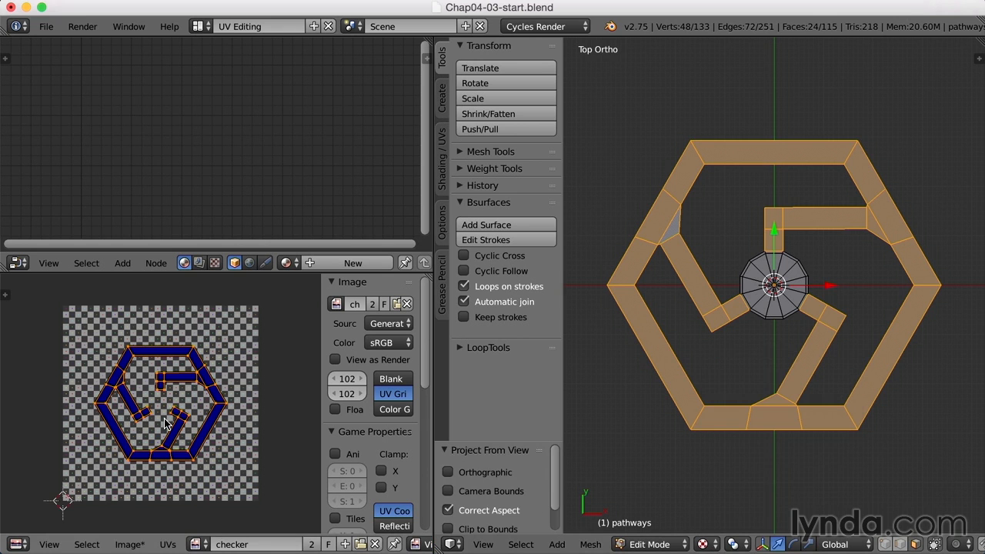
pyautogui.scroll(3, 257, 439)
pyautogui.scroll(-3, 257, 439)
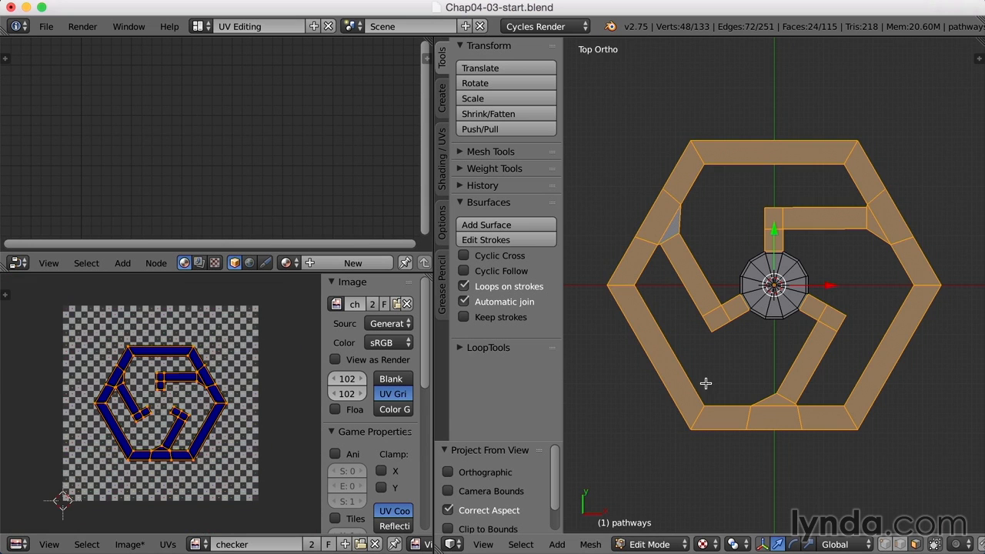
# Select only the triangular faces of the central disc and map them with Project From View from the top
pyautogui.scroll(7, 835, 306)
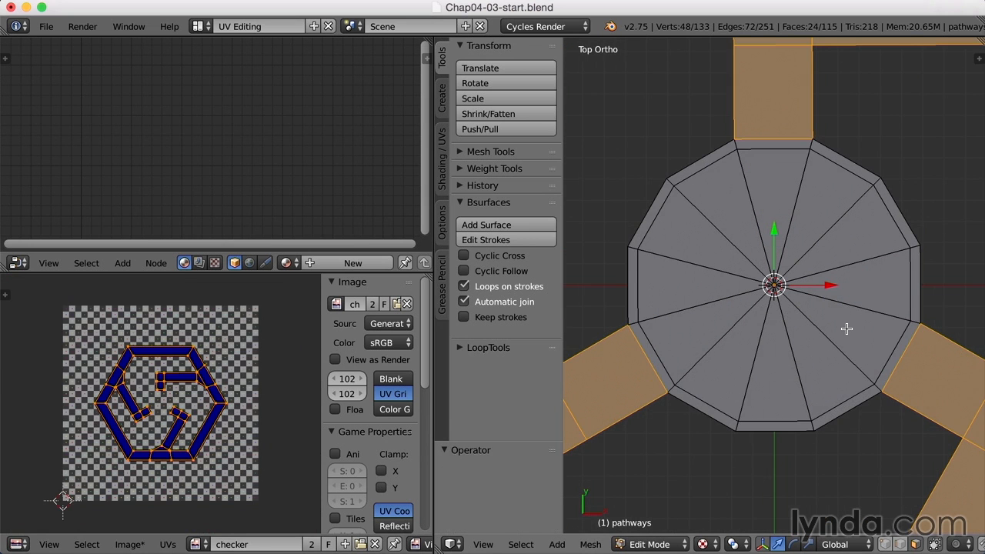
pyautogui.press('a')
pyautogui.press('c')
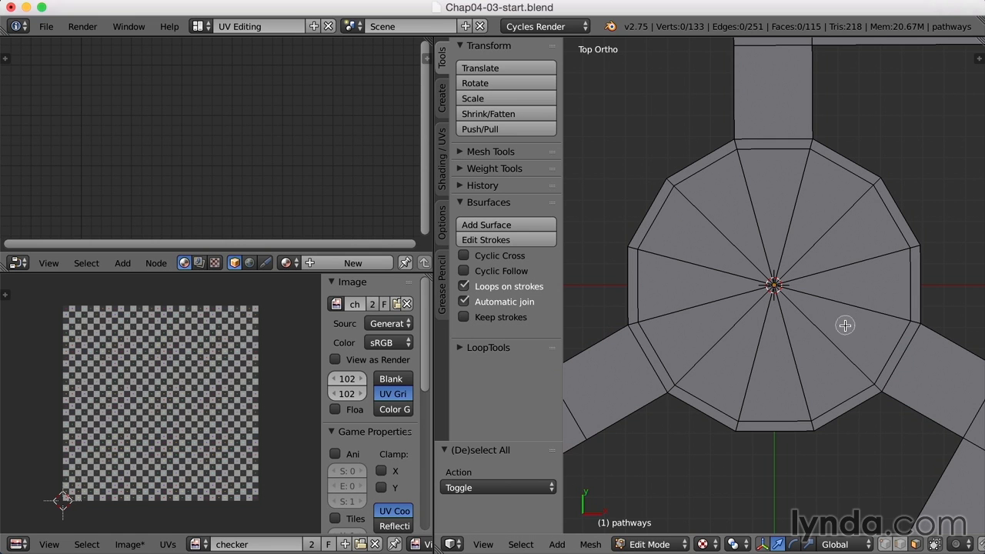
pyautogui.moveTo(845, 326)
pyautogui.mouseDown()
pyautogui.moveTo(796, 370)
pyautogui.moveTo(767, 220)
pyautogui.moveTo(861, 303)
pyautogui.mouseUp()
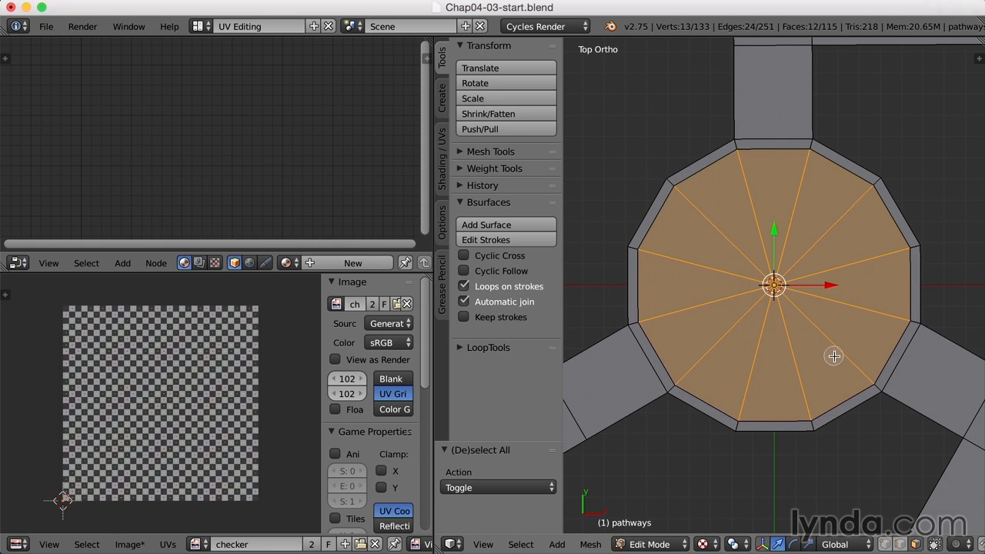
pyautogui.press('Escape')
pyautogui.press('u')
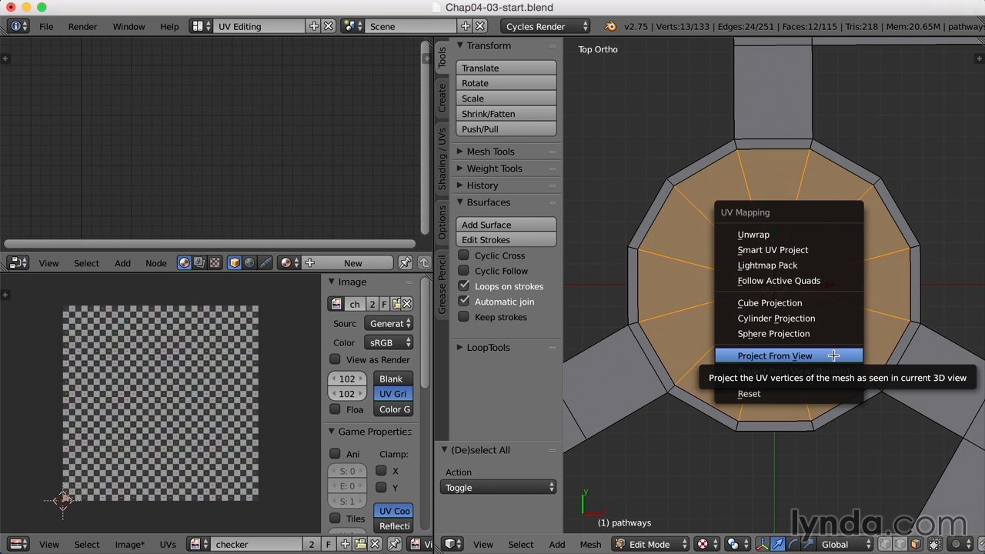
pyautogui.click(833, 355)
# Select the face loop on top of the central disc's rim and grow the selection once to the adjoining faces
pyautogui.moveTo(849, 385); pyautogui.dragTo(790, 429, button='middle')
pyautogui.scroll(3, 838, 355)
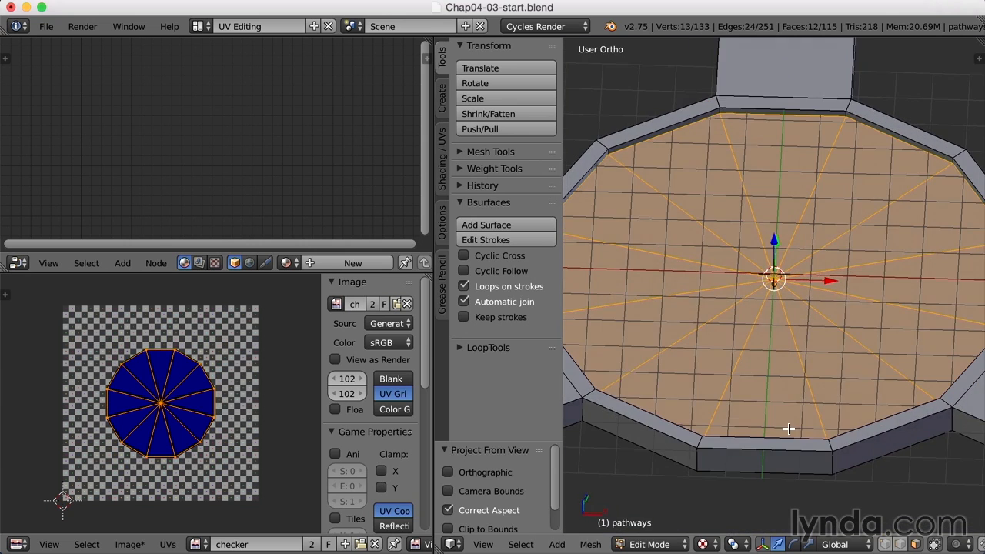
pyautogui.press('a')
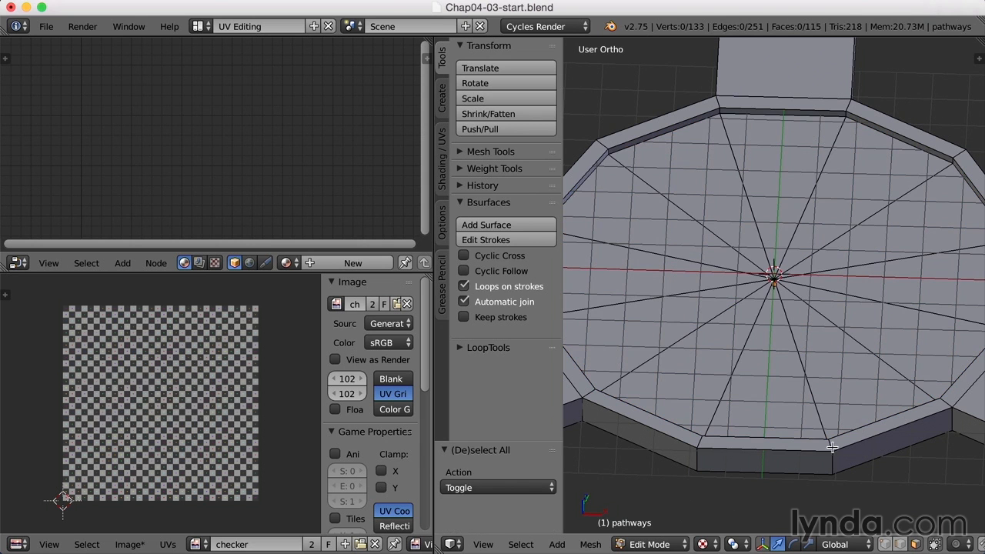
pyautogui.keyDown('ctrl'); pyautogui.keyDown('alt'); pyautogui.rightClick(830, 444); pyautogui.keyUp('alt'); pyautogui.keyUp('ctrl')
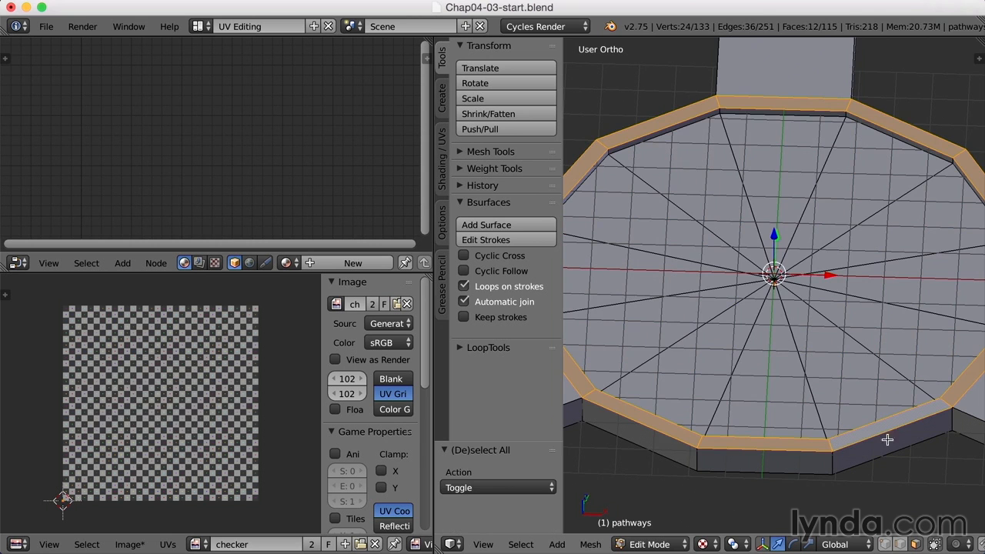
pyautogui.scroll(-2, 911, 434)
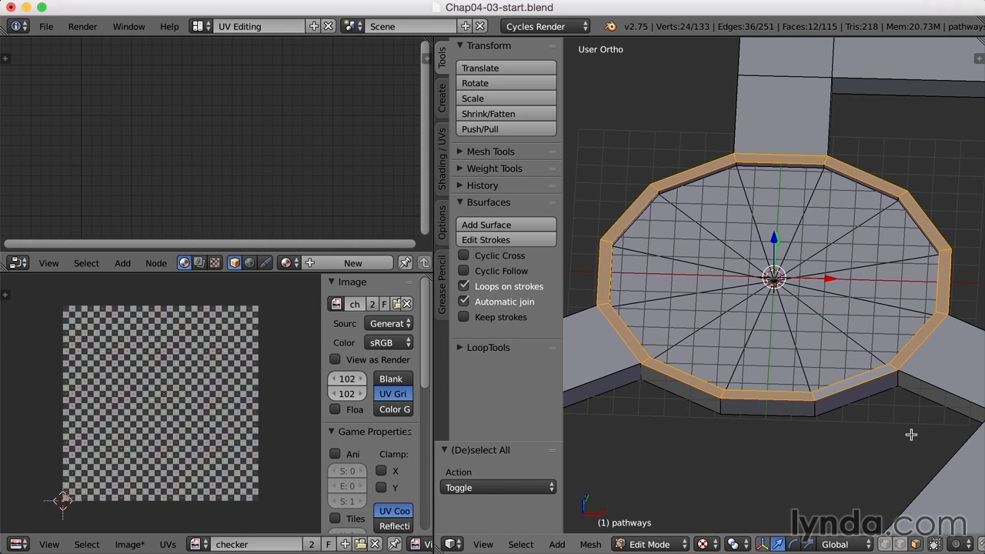
pyautogui.press('ctrl+KP_Add')
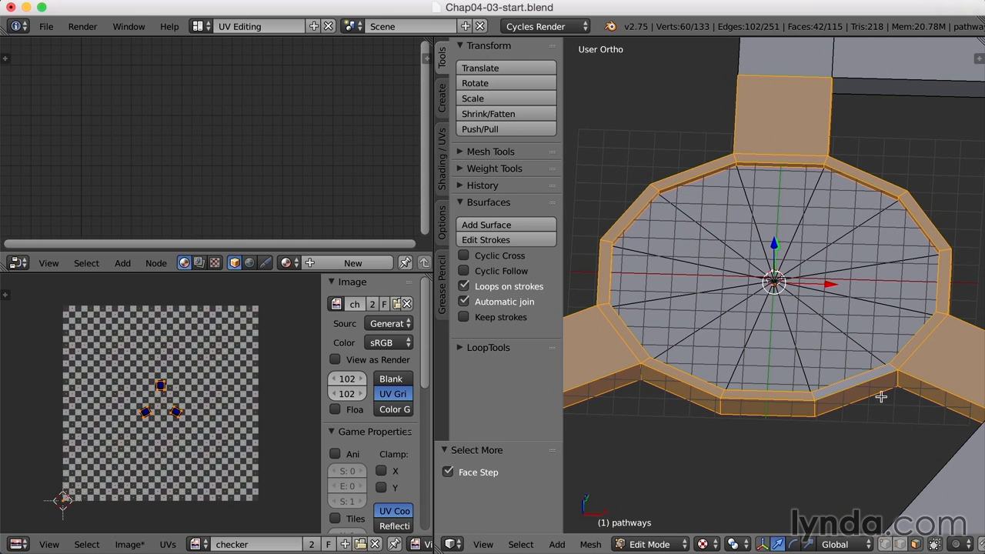
# Remove the three connecting path sections from the selection with circle select in wireframe, leaving only the rim faces, and restore solid shading
pyautogui.scroll(-1, 854, 441)
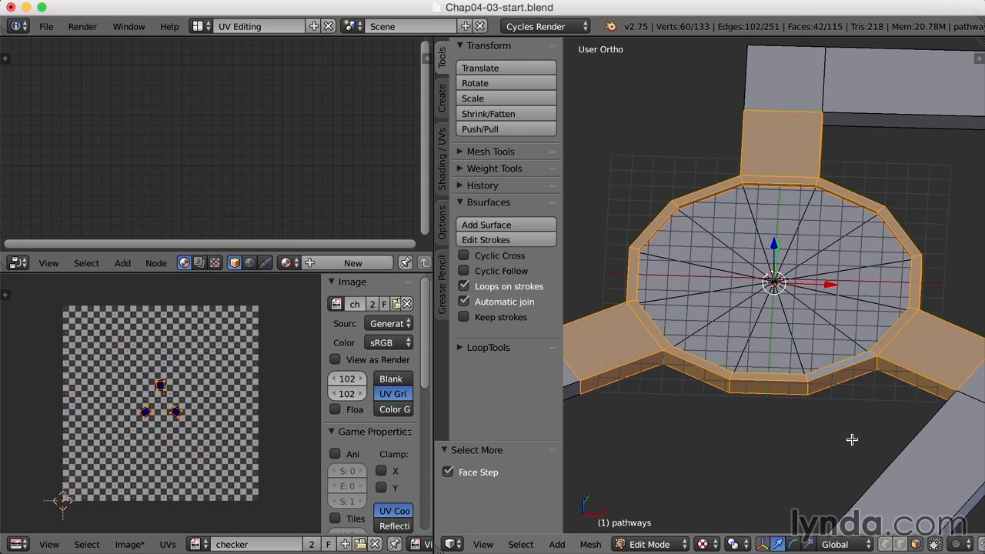
pyautogui.scroll(-1, 851, 440)
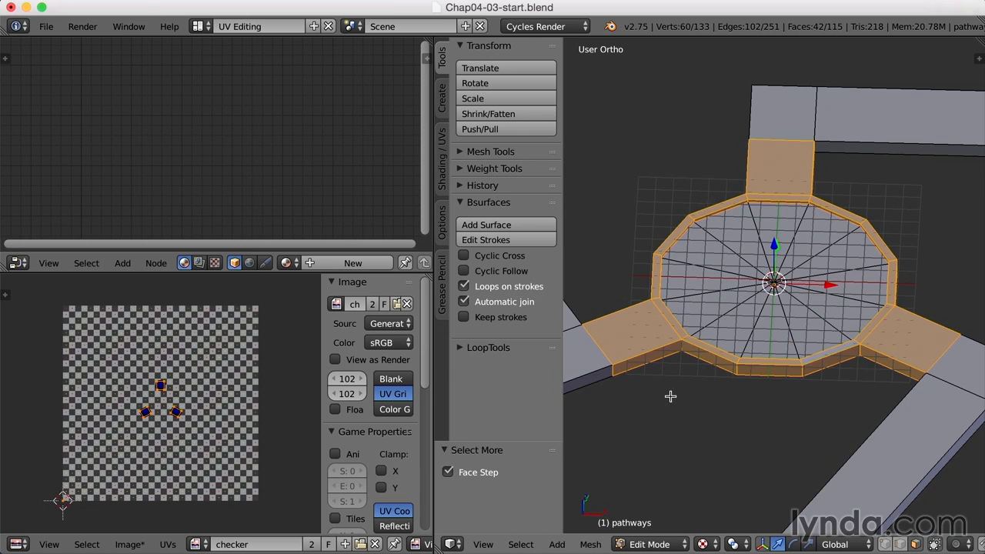
pyautogui.press('z')
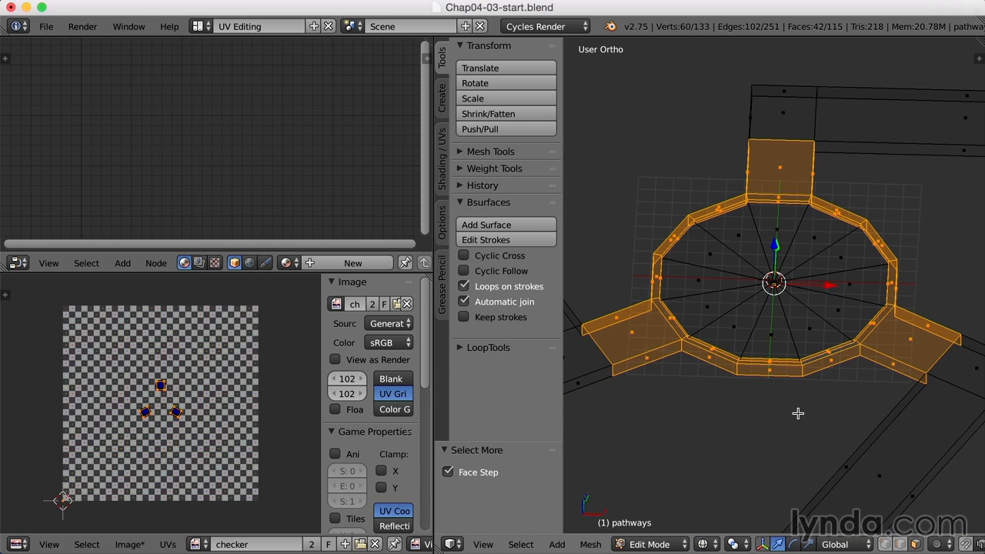
pyautogui.press('c')
pyautogui.scroll(-5, 799, 411)
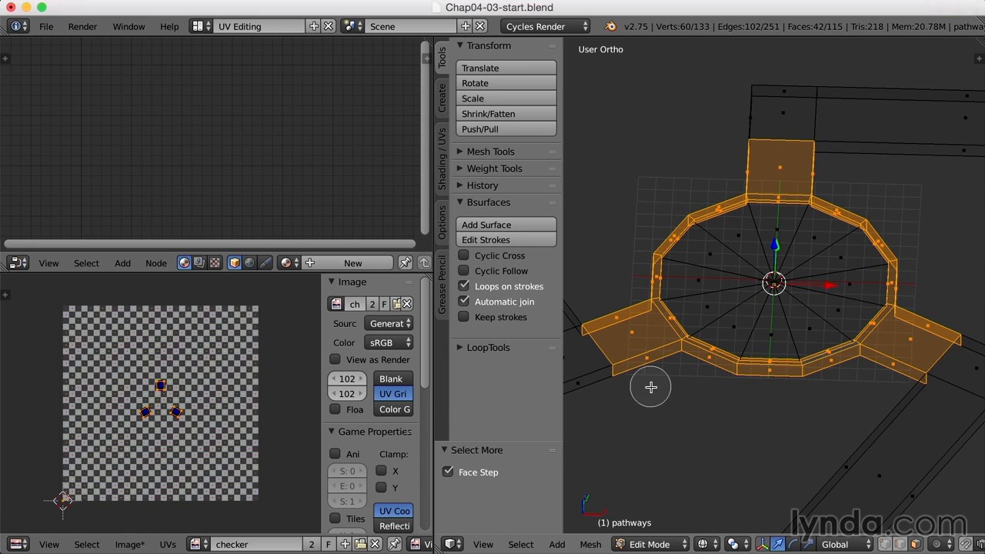
pyautogui.moveTo(650, 387); pyautogui.dragTo(608, 319, button='middle')
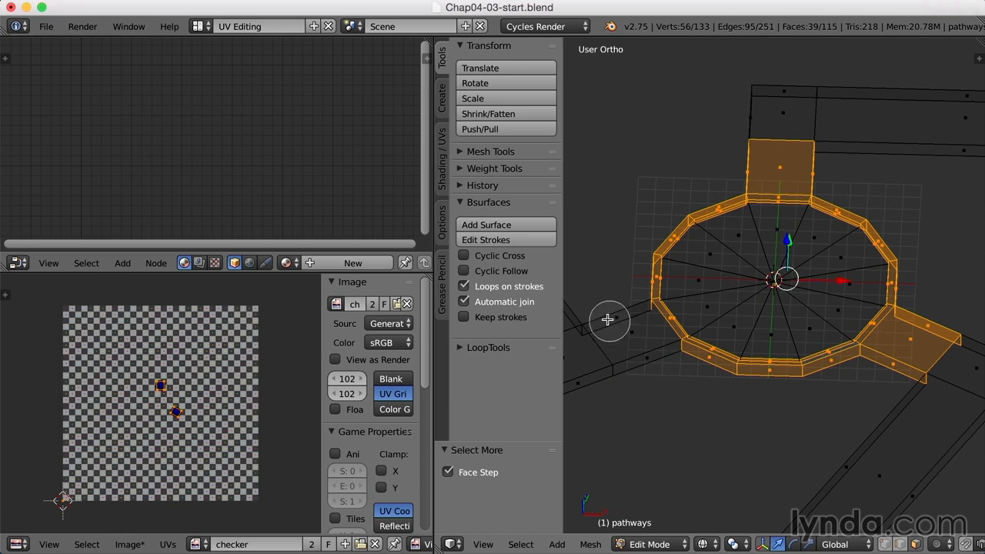
pyautogui.moveTo(922, 375)
pyautogui.mouseDown(button='middle')
pyautogui.moveTo(931, 334)
pyautogui.moveTo(900, 351)
pyautogui.moveTo(922, 376)
pyautogui.mouseUp(button='middle')
pyautogui.moveTo(829, 156)
pyautogui.mouseDown(button='middle')
pyautogui.moveTo(793, 167)
pyautogui.moveTo(738, 160)
pyautogui.mouseUp(button='middle')
pyautogui.press('Escape')
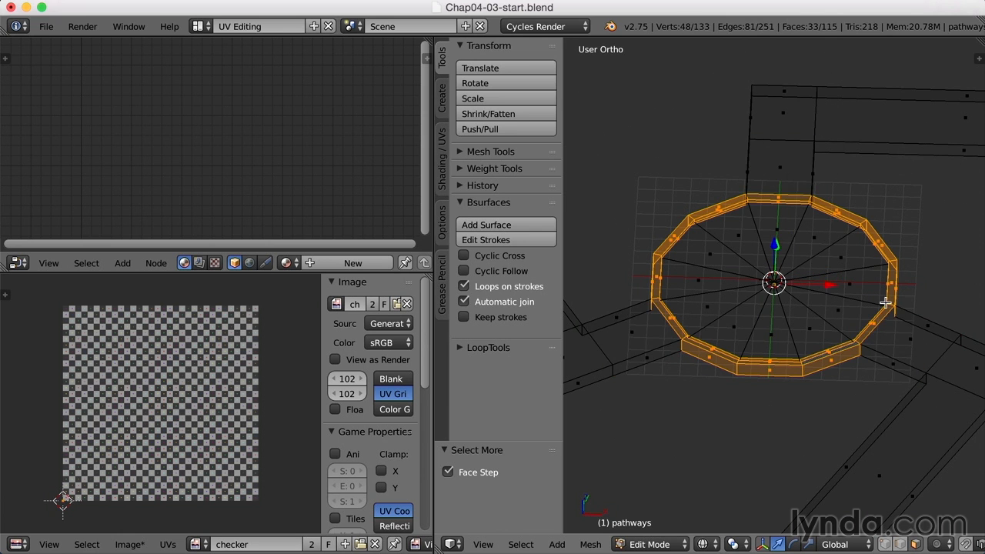
pyautogui.press('z')
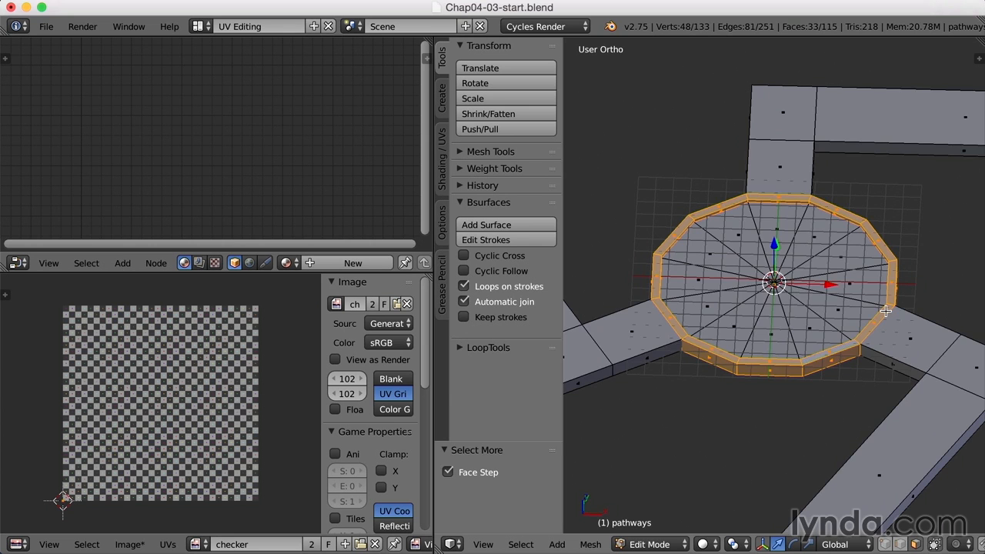
# Unwrap the selected rim faces of the central disc and return to Object Mode
pyautogui.press('u')
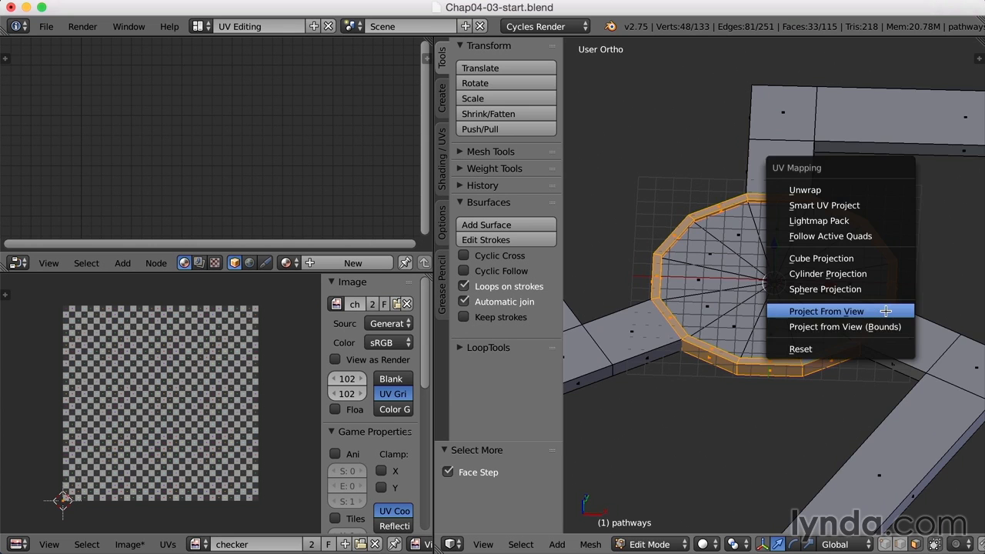
pyautogui.click(848, 190)
pyautogui.scroll(-5, 830, 406)
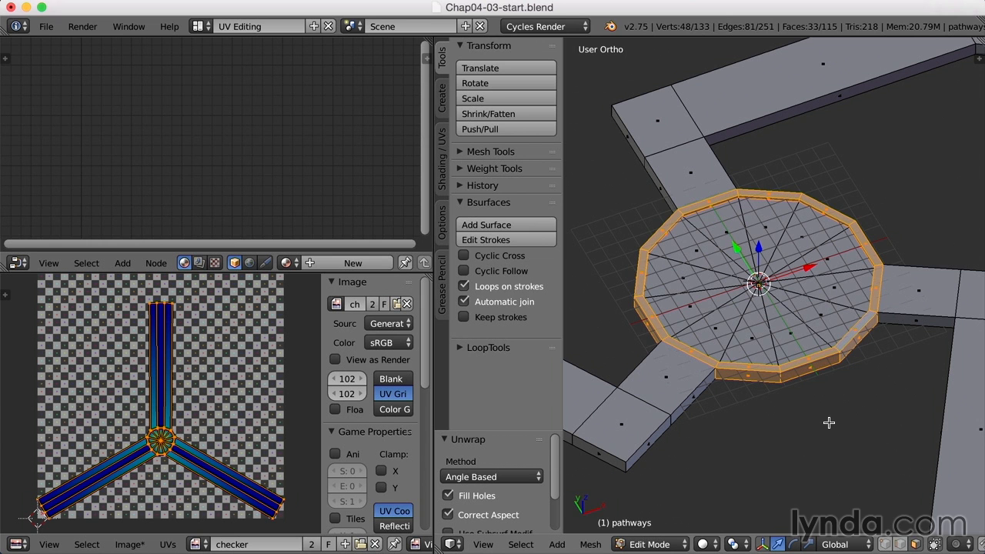
pyautogui.press('u')
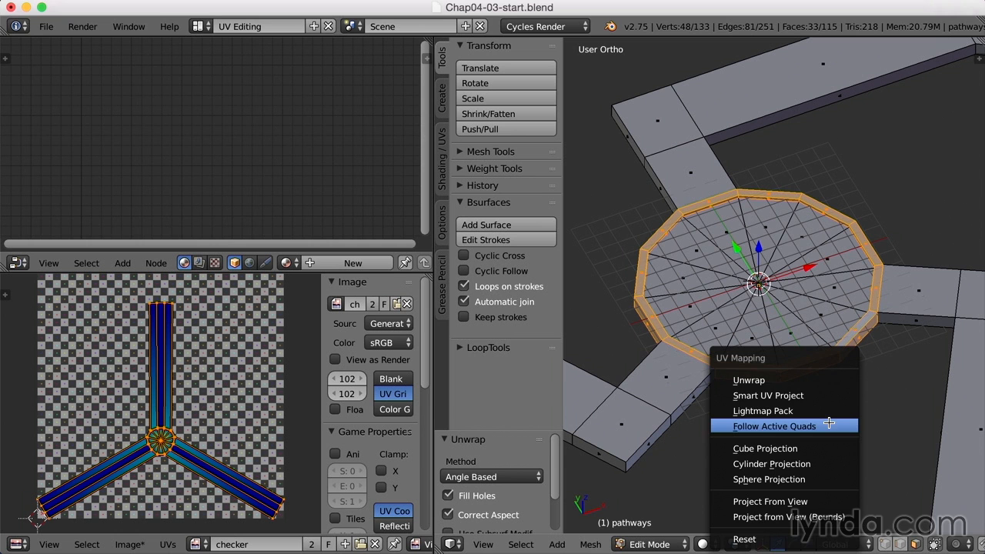
pyautogui.click(775, 383)
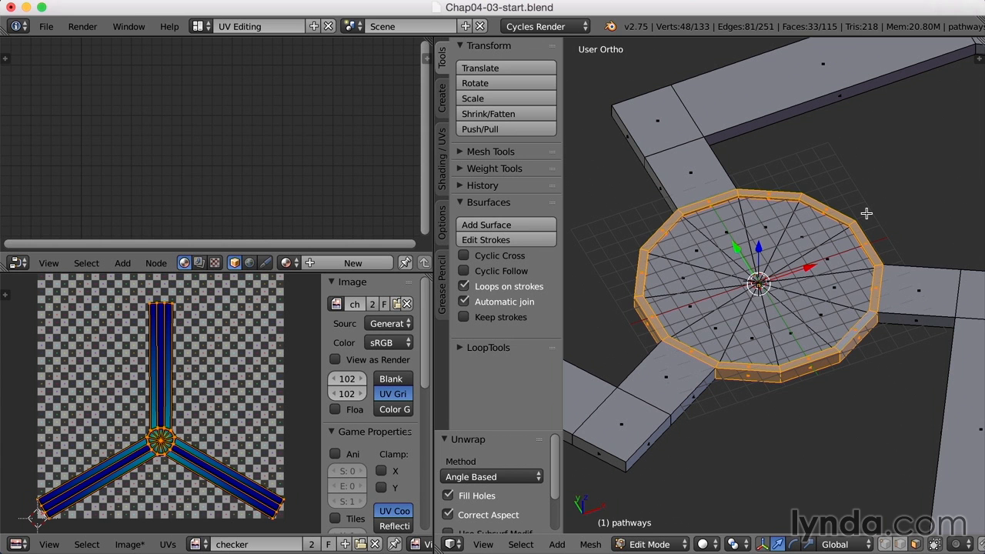
pyautogui.press('Tab')
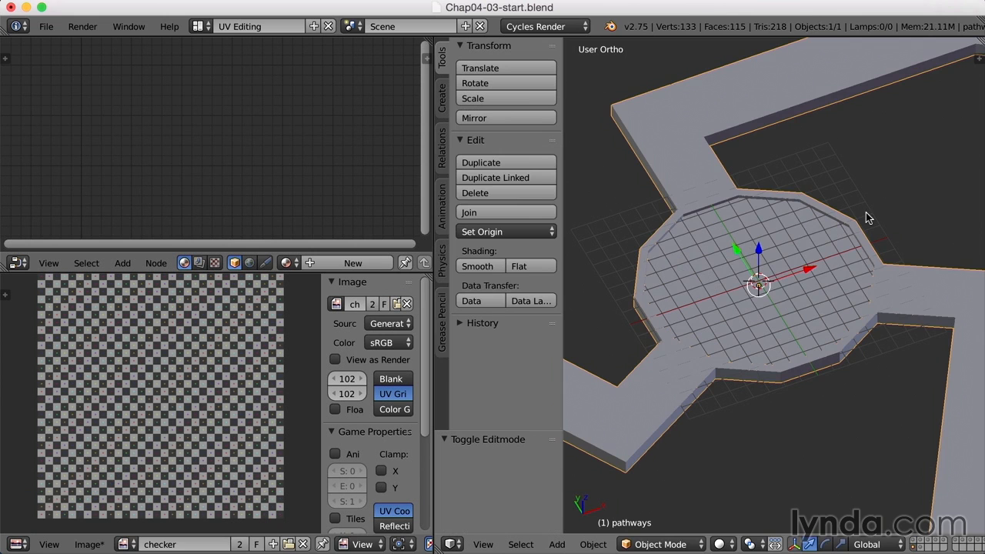
# Apply the pathways object's rotation and scale, and check its surfaces from several angles
pyautogui.hotkey('ctrl', 'a')
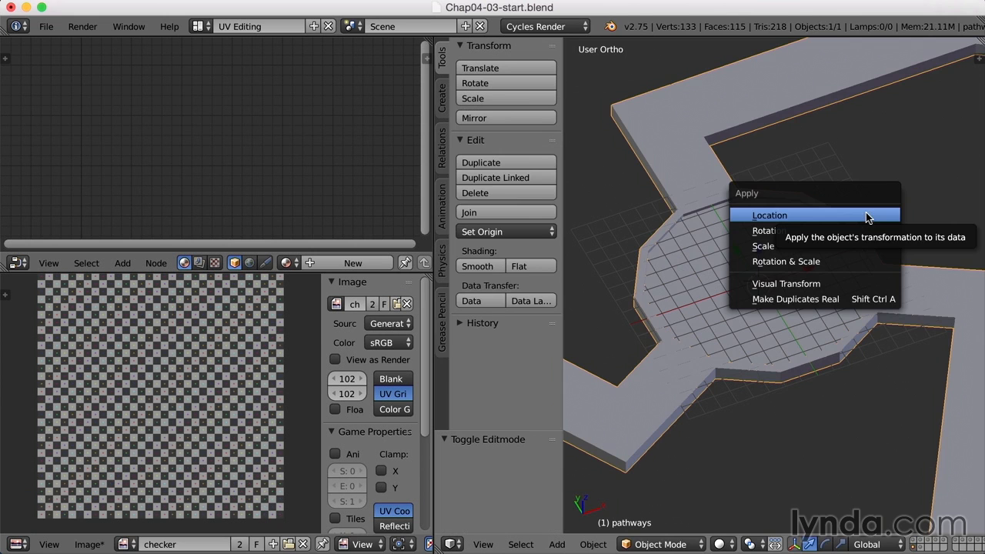
pyautogui.click(823, 263)
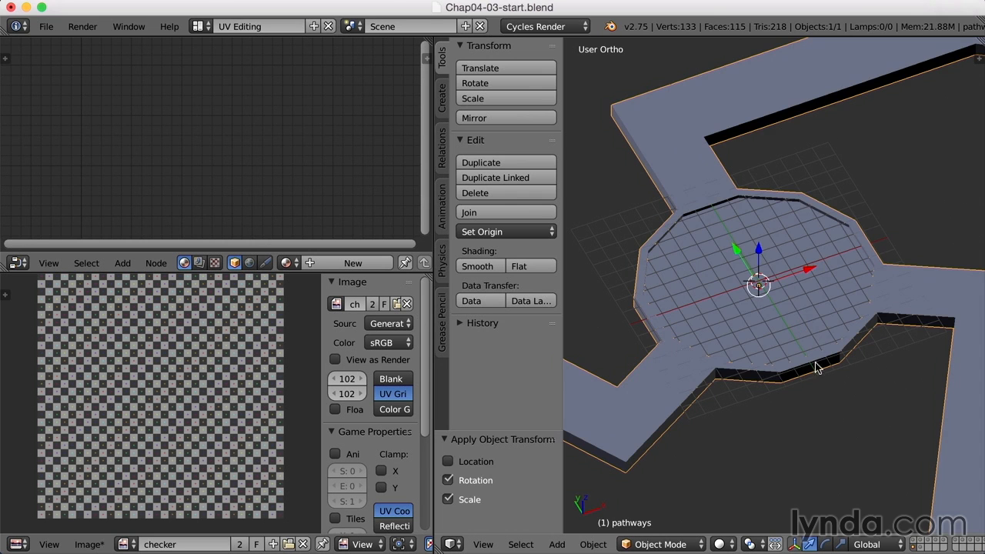
pyautogui.moveTo(850, 376); pyautogui.dragTo(829, 288, button='middle')
pyautogui.moveTo(813, 249); pyautogui.dragTo(798, 352, button='middle')
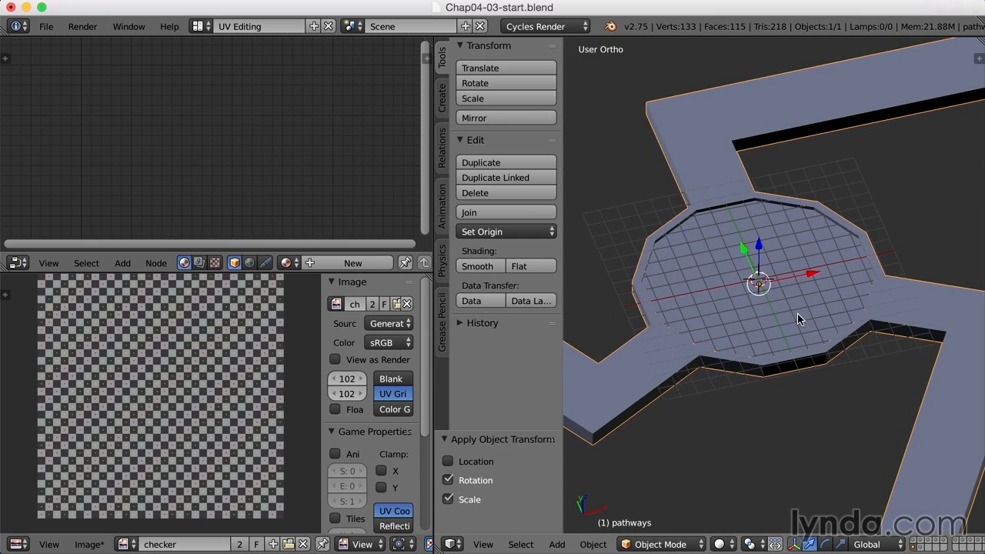
# Flip the normals of all faces in the pathways mesh and return to Object Mode
pyautogui.press('Tab')
pyautogui.press('a')
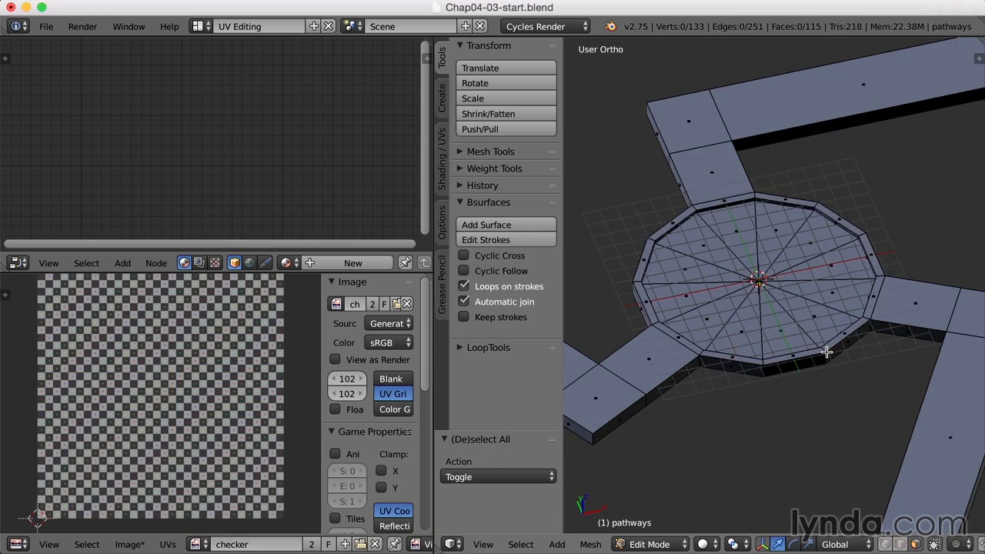
pyautogui.press('a')
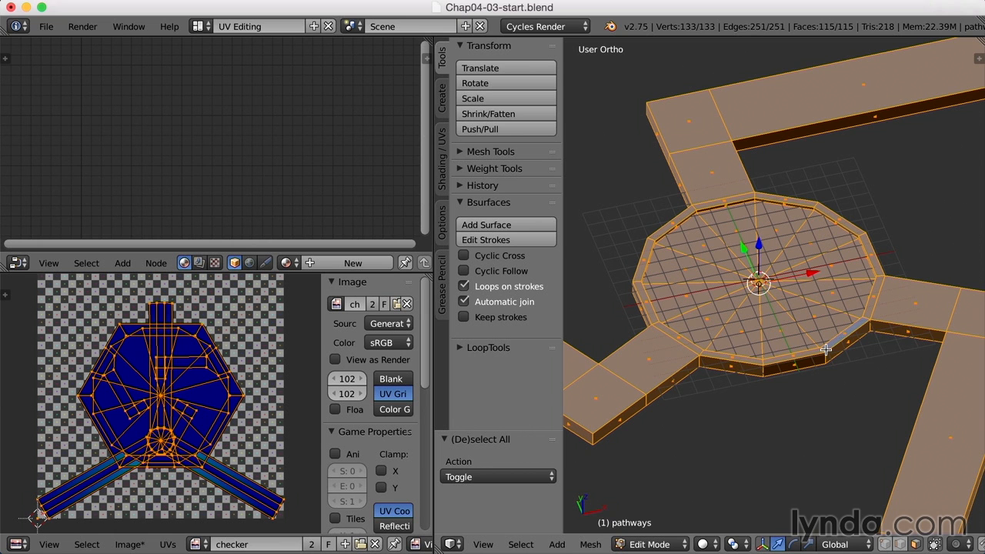
pyautogui.press('w')
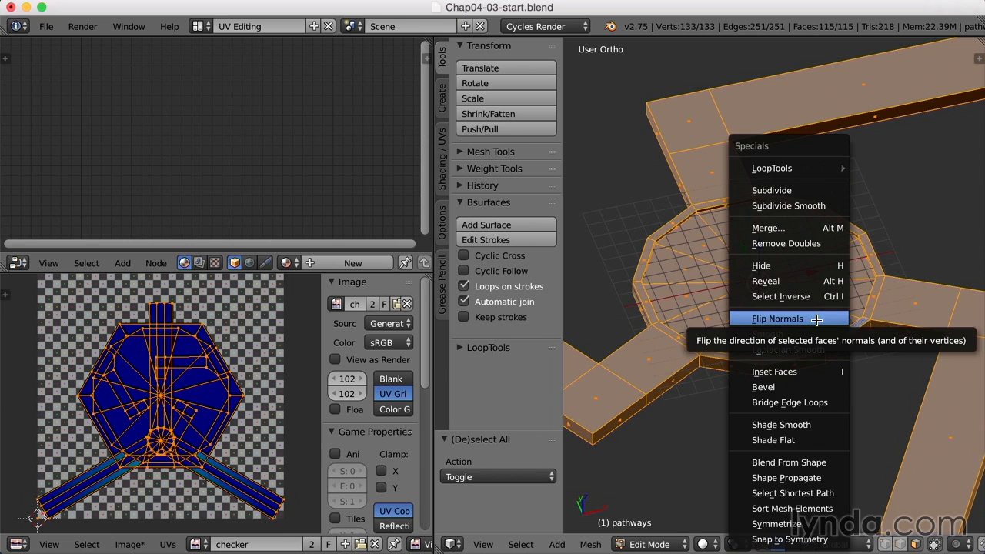
pyautogui.click(817, 319)
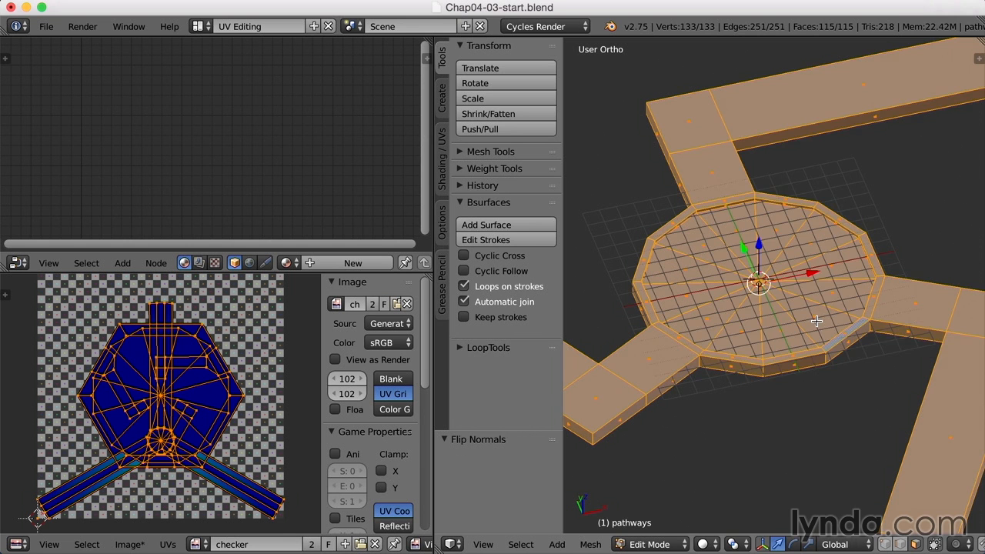
pyautogui.press('a')
pyautogui.press('Tab')
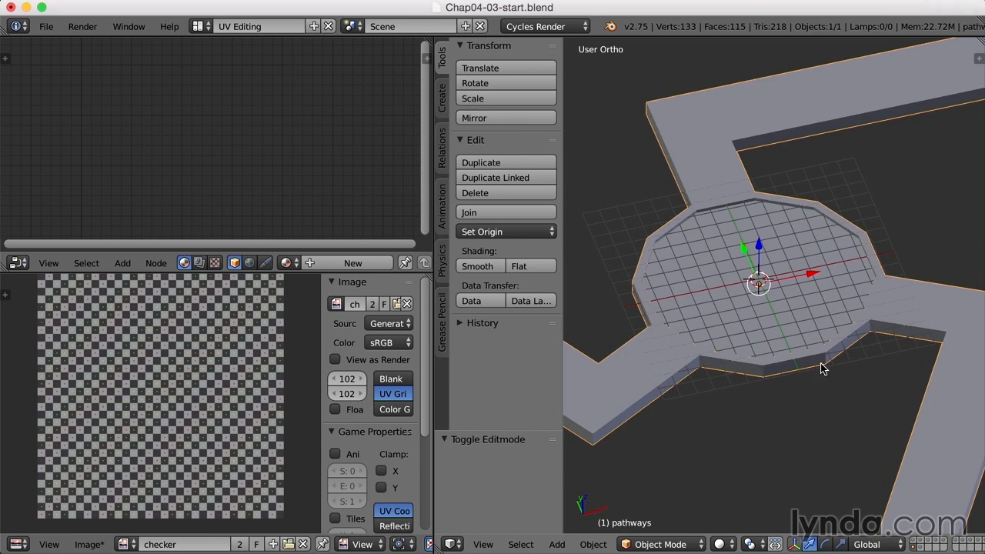
# In Edit Mode, select the face loop on top of the central disc's rim and grow the selection once
pyautogui.moveTo(816, 407); pyautogui.dragTo(807, 377, button='middle')
pyautogui.press('Tab')
pyautogui.press('a')
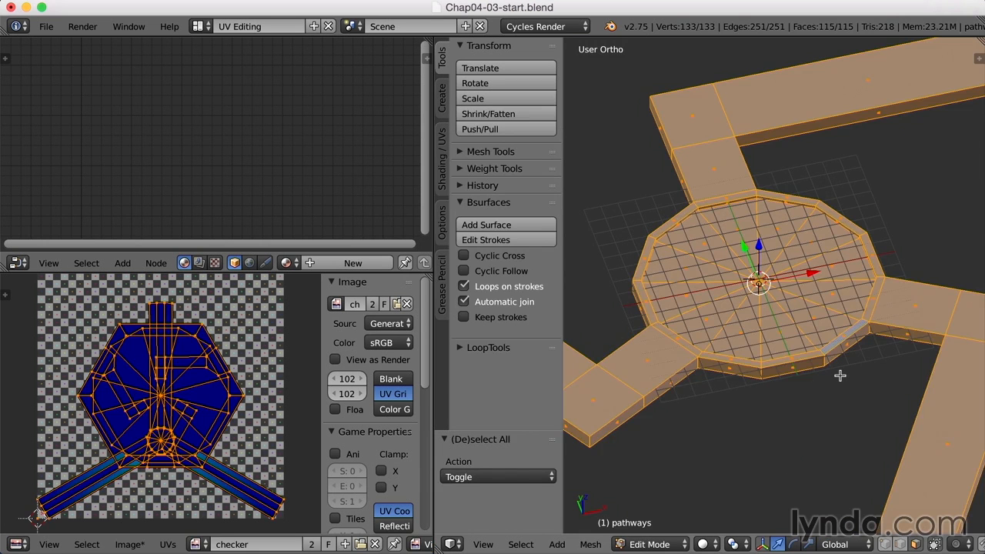
pyautogui.press('a')
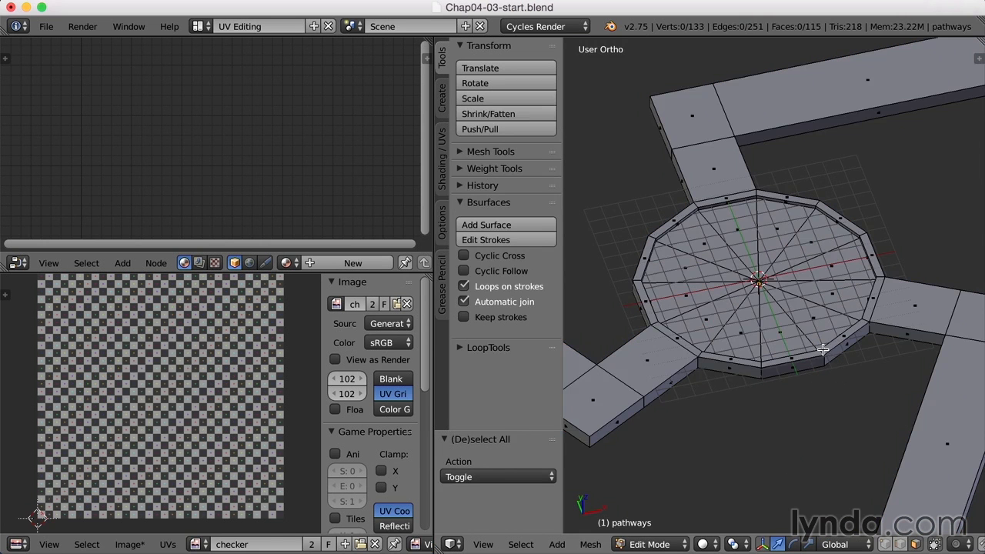
pyautogui.moveTo(823, 350); pyautogui.dragTo(833, 365, button='middle')
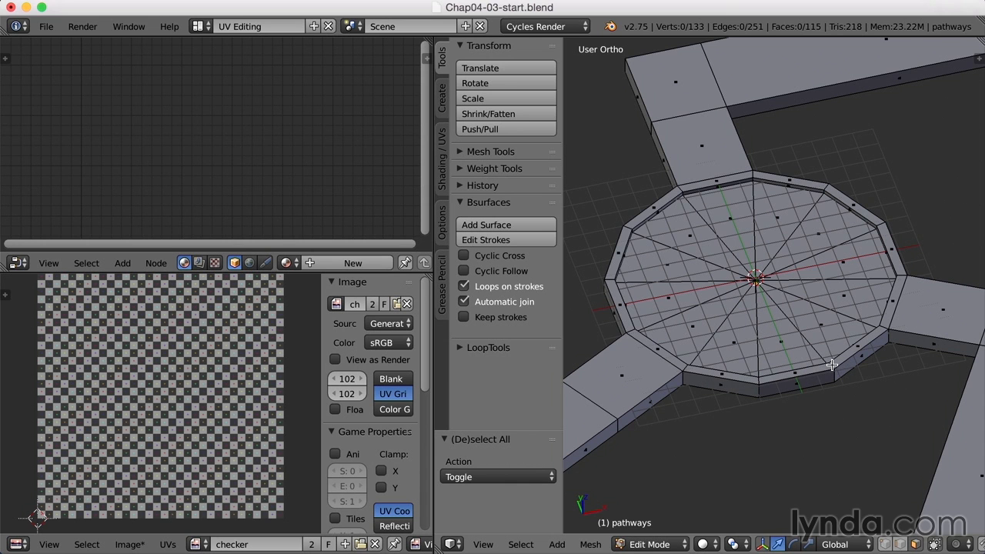
pyautogui.keyDown('alt'); pyautogui.rightClick(832, 365); pyautogui.keyUp('alt')
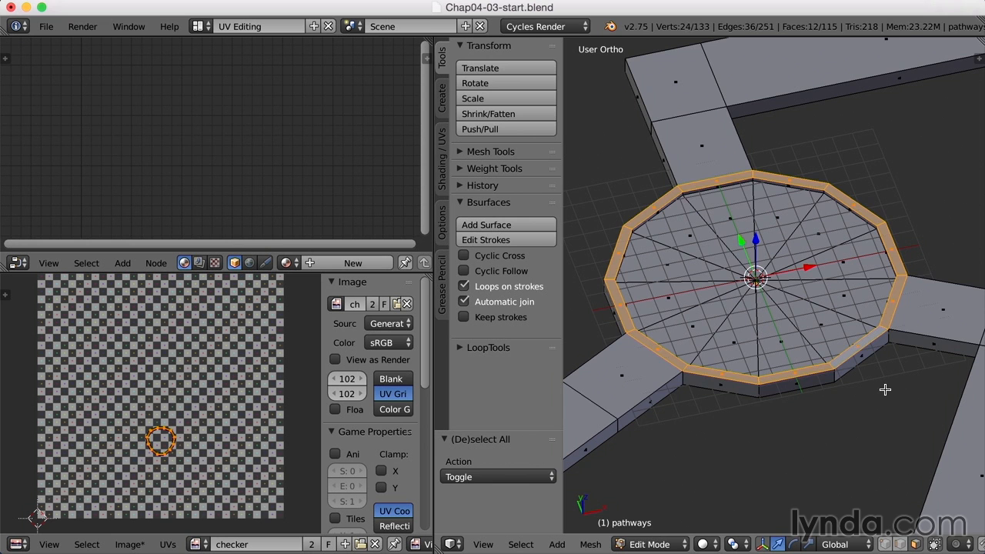
pyautogui.press('ctrl+KP_Add')
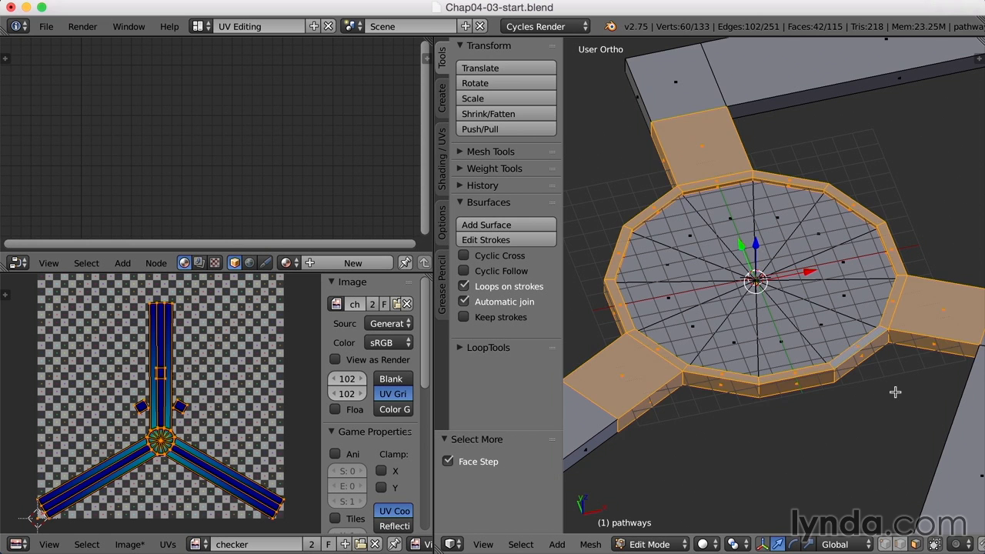
# Deselect the three connecting path sections with circle select in wireframe, keeping only the rim faces, and restore solid shading
pyautogui.press('z')
pyautogui.scroll(-1, 896, 369)
pyautogui.press('c')
pyautogui.moveTo(899, 365); pyautogui.dragTo(928, 283, button='middle')
pyautogui.moveTo(619, 412)
pyautogui.mouseDown(button='middle')
pyautogui.moveTo(650, 389)
pyautogui.moveTo(597, 354)
pyautogui.moveTo(646, 380)
pyautogui.mouseUp(button='middle')
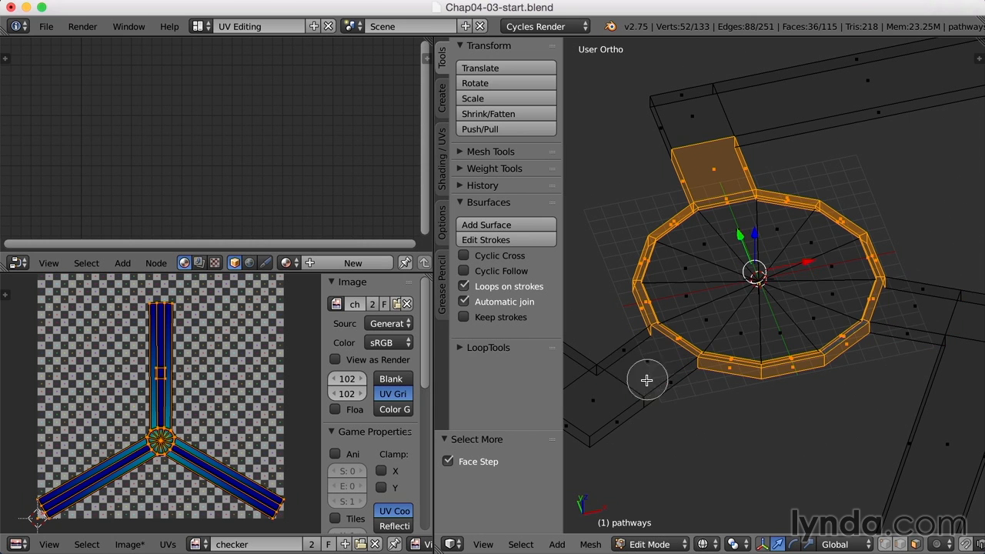
pyautogui.moveTo(758, 149); pyautogui.dragTo(675, 169, button='middle')
pyautogui.press('Escape')
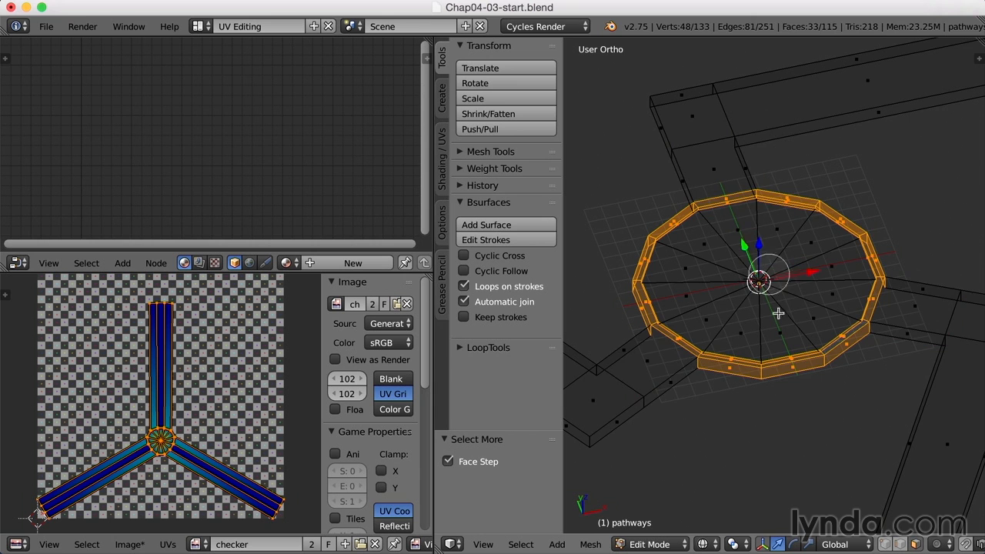
pyautogui.press('z')
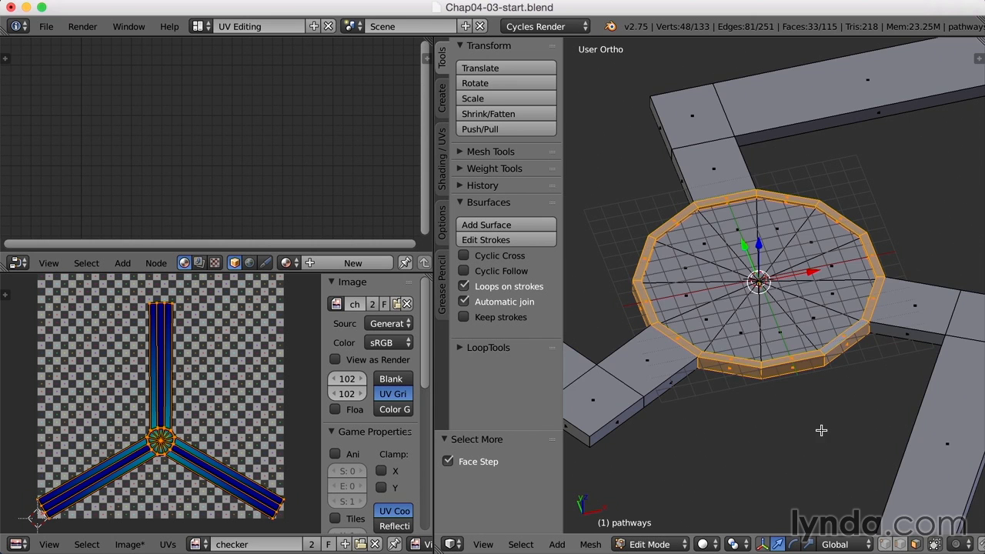
# Unwrap the selected rim faces of the central disc again and clear the selection
pyautogui.press('u')
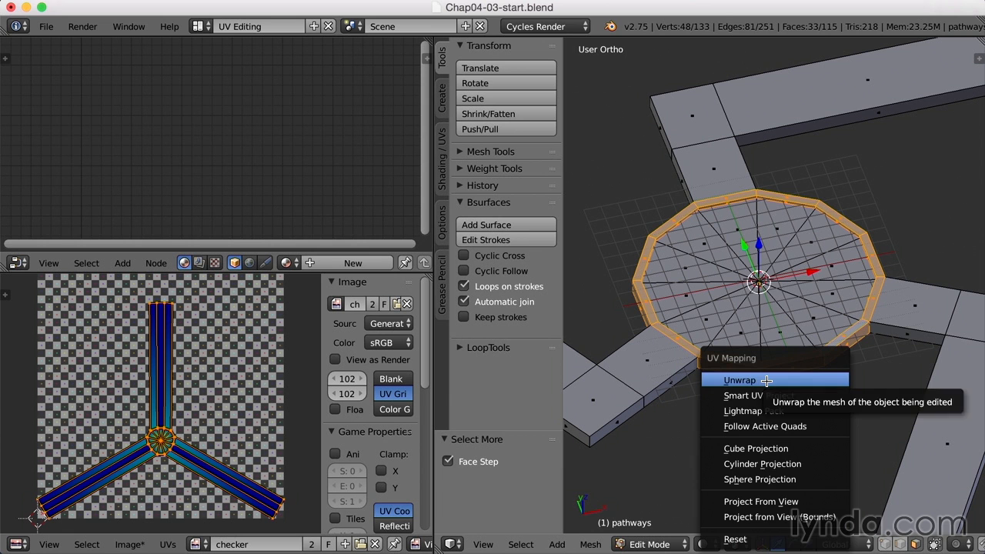
pyautogui.click(766, 380)
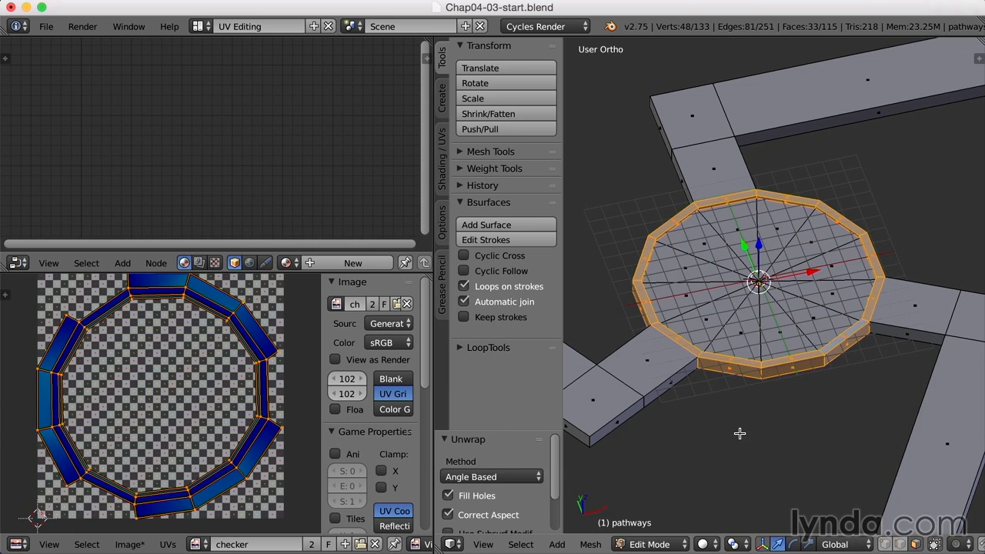
pyautogui.scroll(-2, 738, 434)
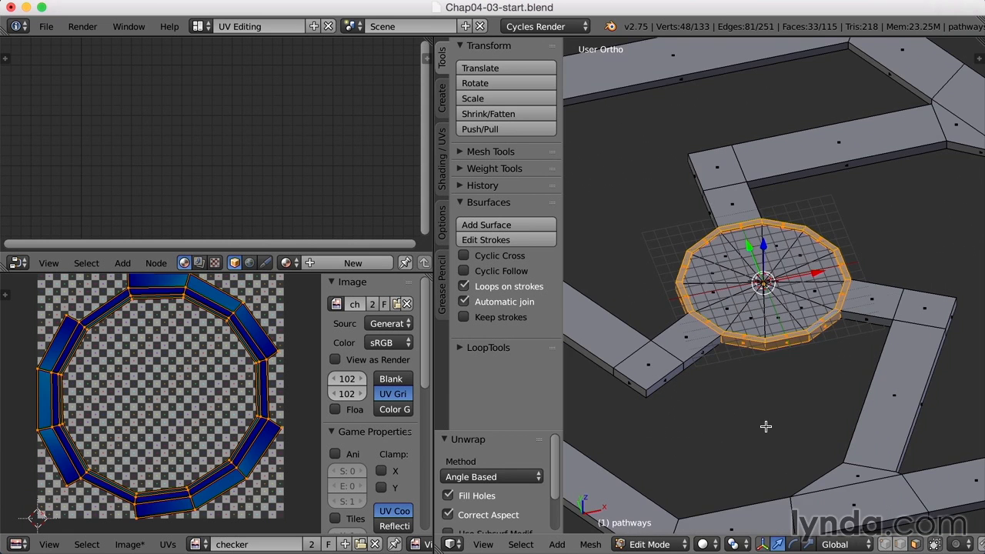
pyautogui.press('a')
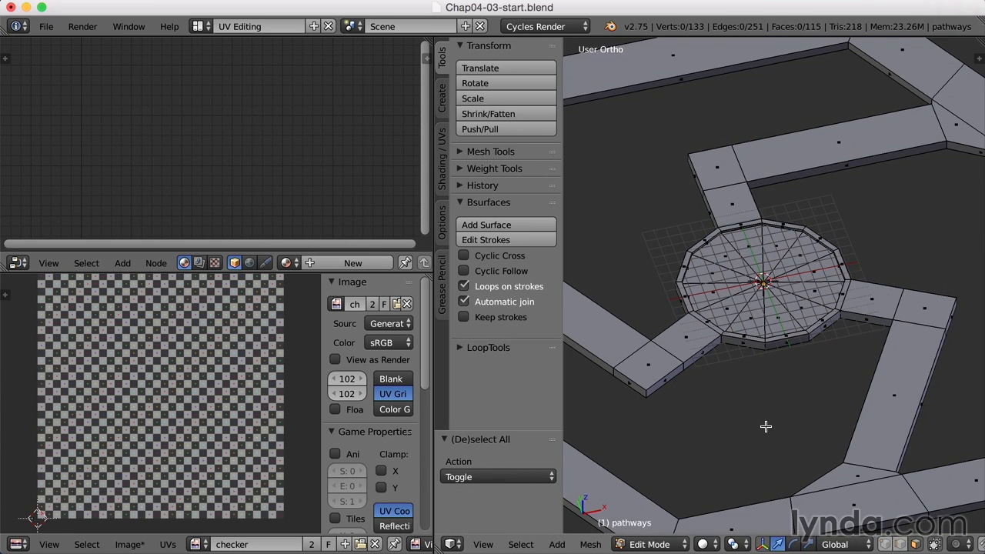
# Select the loop of side faces around one opening between the paths and deselect the three central rim faces
pyautogui.keyDown('alt'); pyautogui.rightClick(684, 368); pyautogui.keyUp('alt')
pyautogui.scroll(-1, 713, 404)
pyautogui.moveTo(711, 408); pyautogui.dragTo(714, 398, button='middle')
pyautogui.scroll(1, 758, 397)
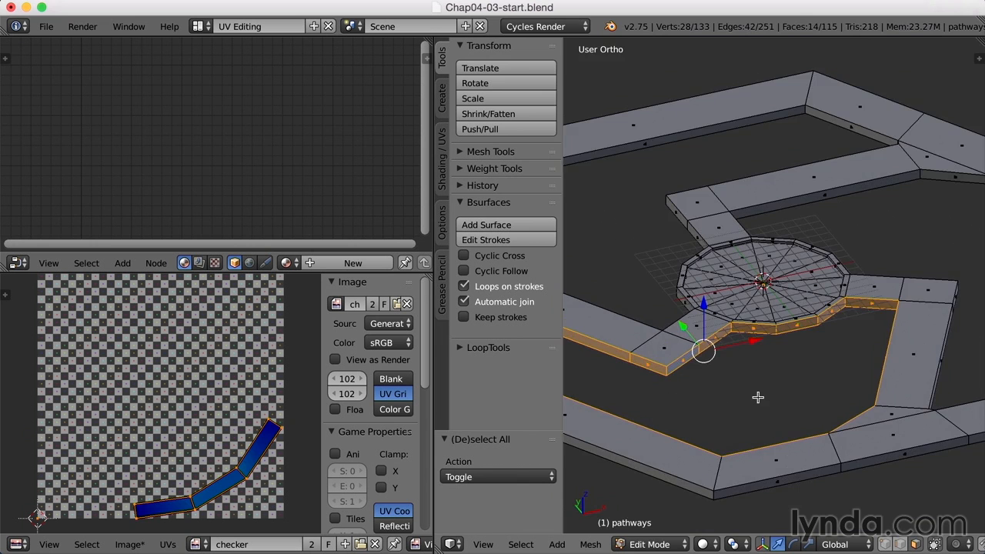
pyautogui.scroll(2, 758, 399)
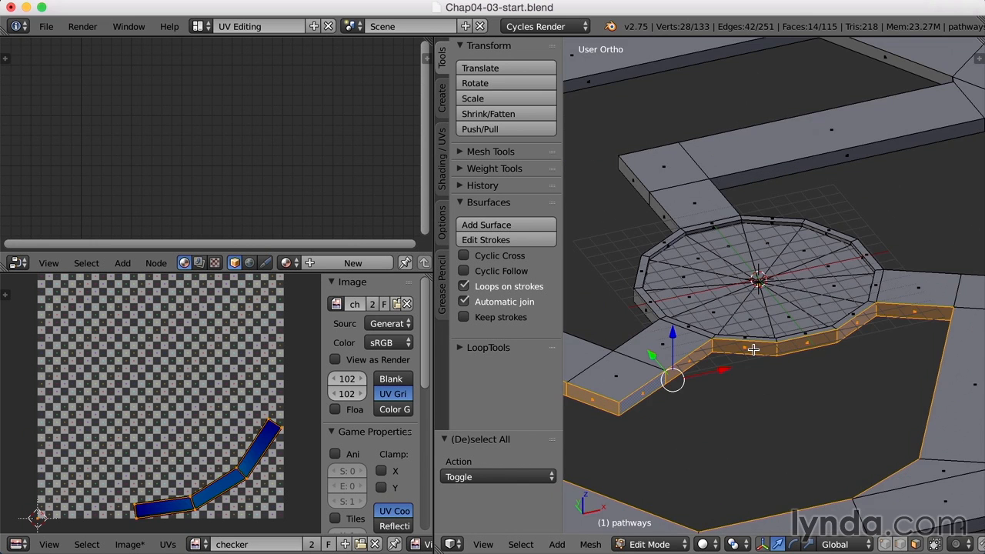
pyautogui.keyDown('shift'); pyautogui.rightClick(753, 349); pyautogui.keyUp('shift')
pyautogui.keyDown('shift'); pyautogui.rightClick(805, 340); pyautogui.keyUp('shift')
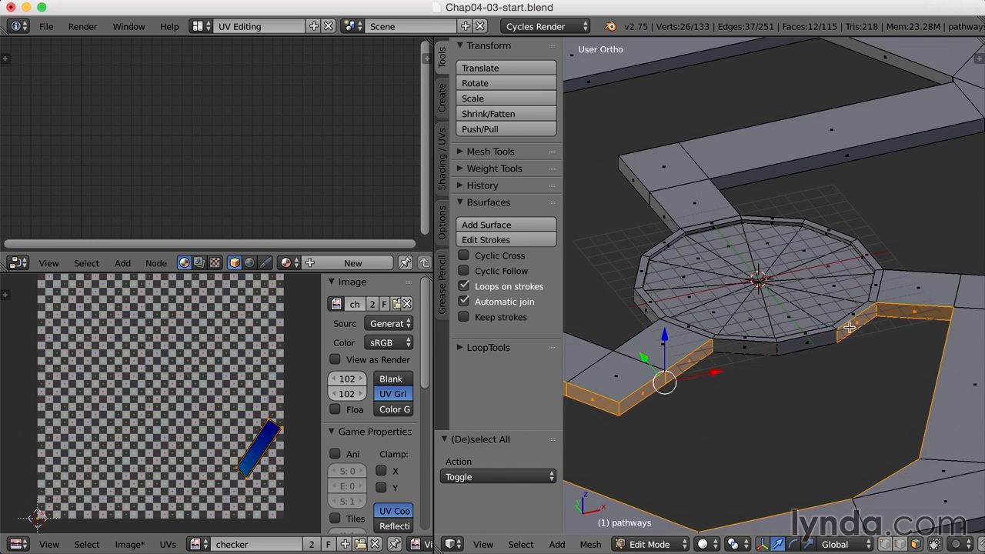
pyautogui.keyDown('shift'); pyautogui.rightClick(851, 325); pyautogui.keyUp('shift')
pyautogui.scroll(-5, 845, 350)
pyautogui.moveTo(830, 369); pyautogui.dragTo(833, 407, button='middle')
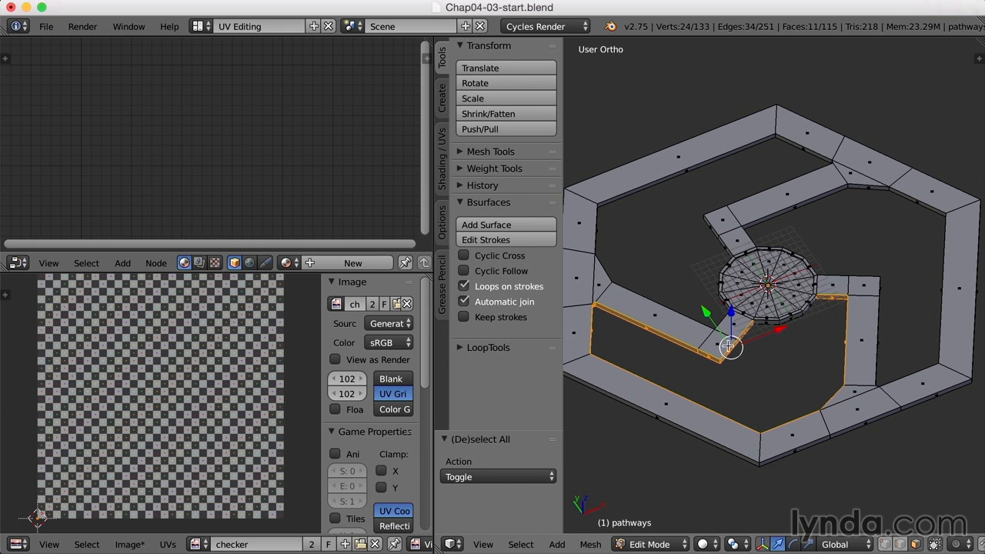
pyautogui.scroll(4, 774, 399)
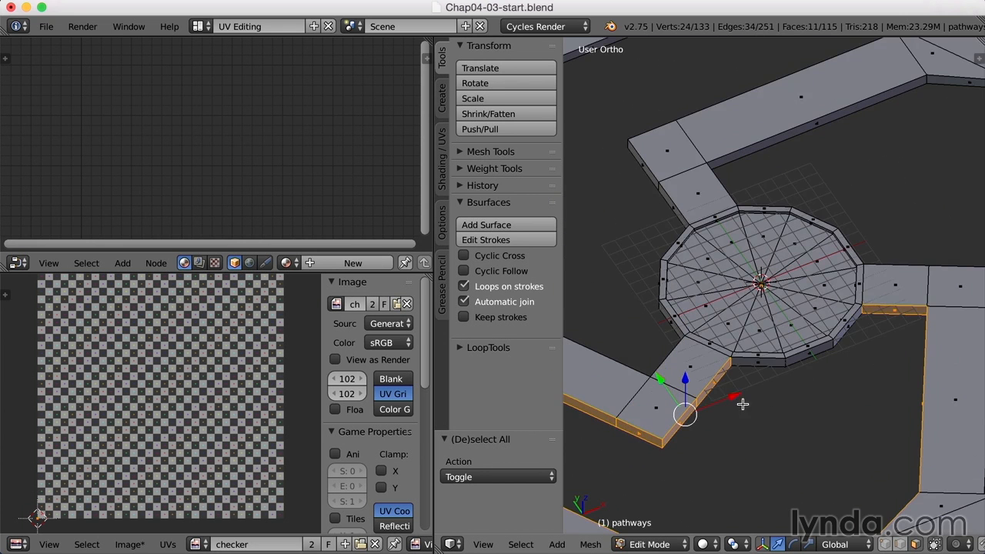
pyautogui.moveTo(763, 419); pyautogui.dragTo(760, 411, button='middle')
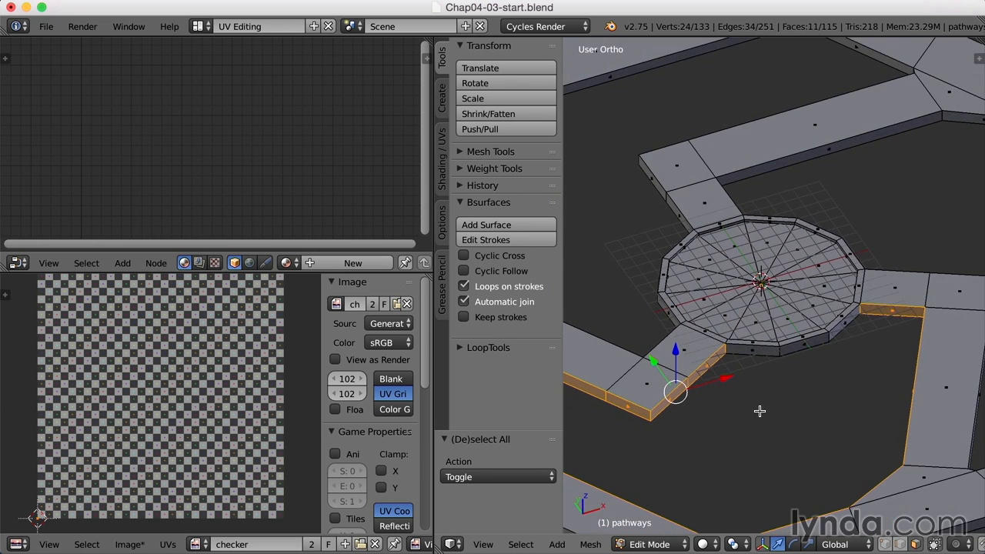
# Select only the two side faces on the short path section adjoining the central disc and unwrap them
pyautogui.rightClick(704, 370)
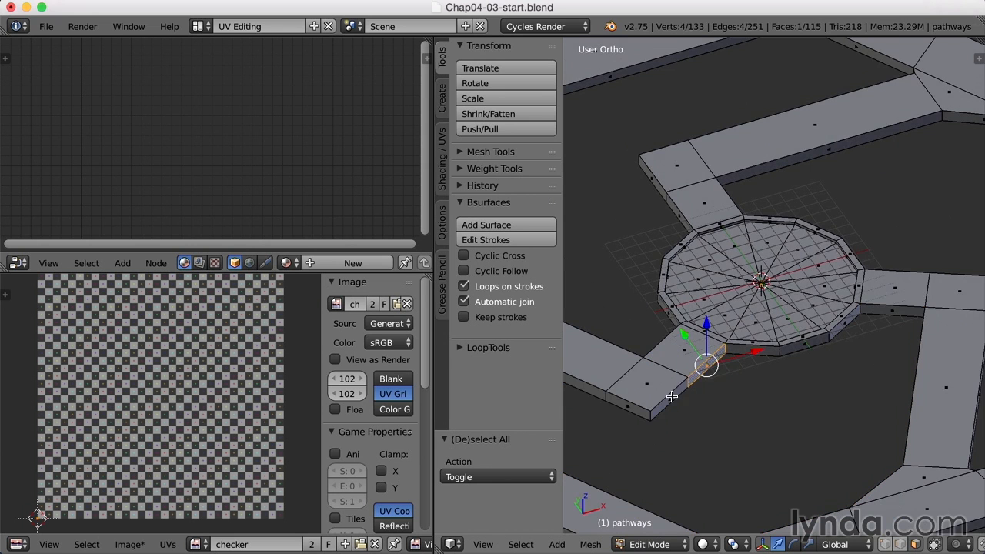
pyautogui.keyDown('shift'); pyautogui.rightClick(673, 398); pyautogui.keyUp('shift')
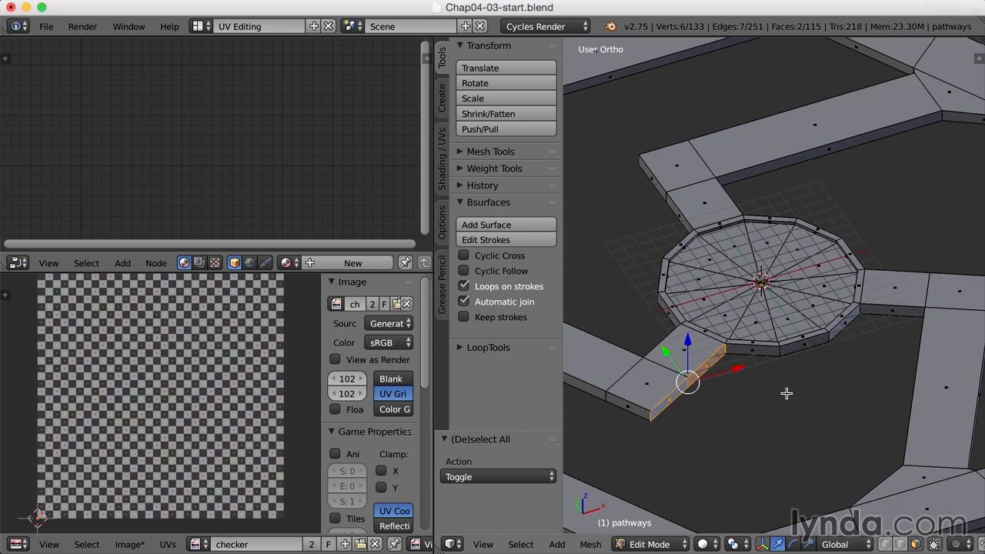
pyautogui.press('u')
pyautogui.click(750, 381)
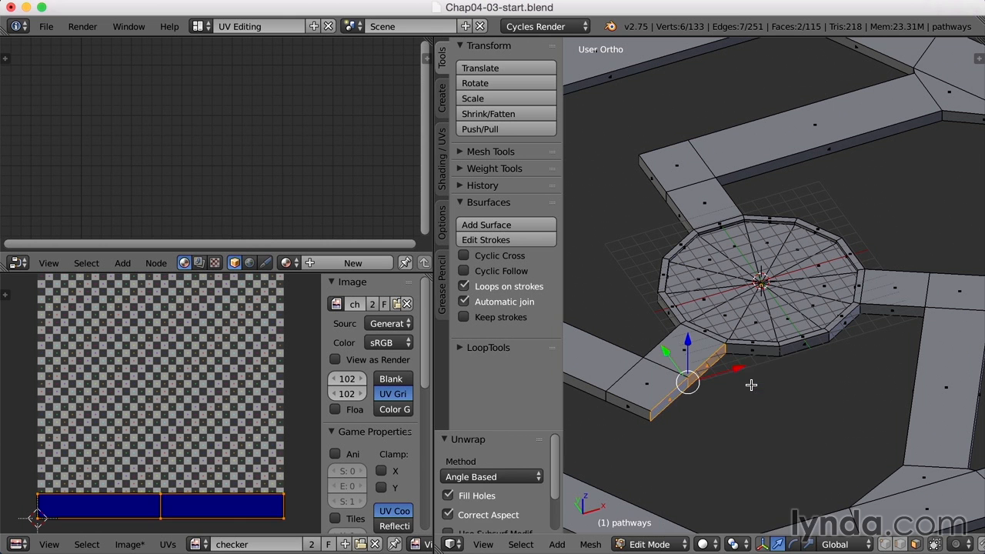
# Select the three adjoining side faces along the same arm's long section, from outer corner to elbow, and unwrap them
pyautogui.moveTo(708, 418); pyautogui.dragTo(708, 288, button='middle')
pyautogui.click(632, 274)
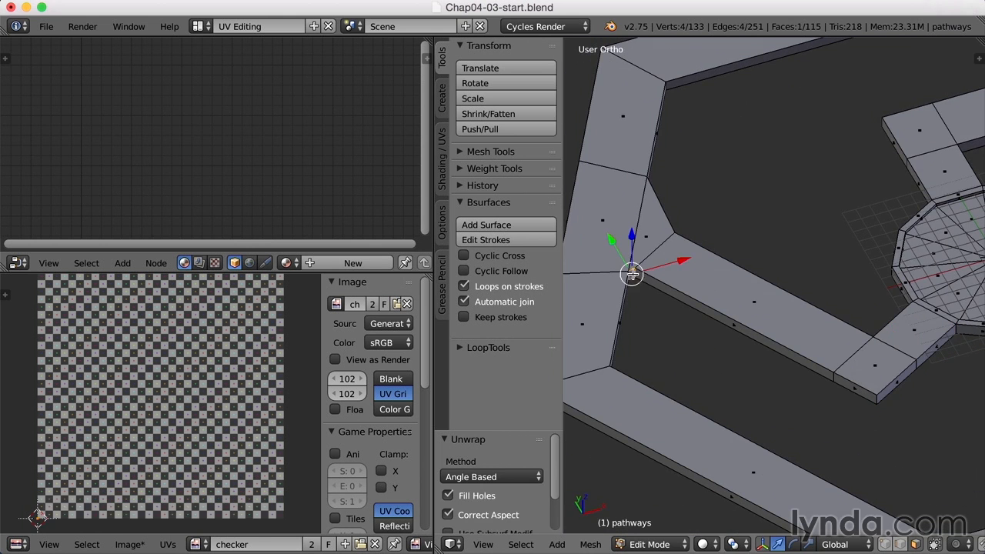
pyautogui.keyDown('shift'); pyautogui.click(727, 319); pyautogui.keyUp('shift')
pyautogui.keyDown('shift'); pyautogui.click(862, 392); pyautogui.keyUp('shift')
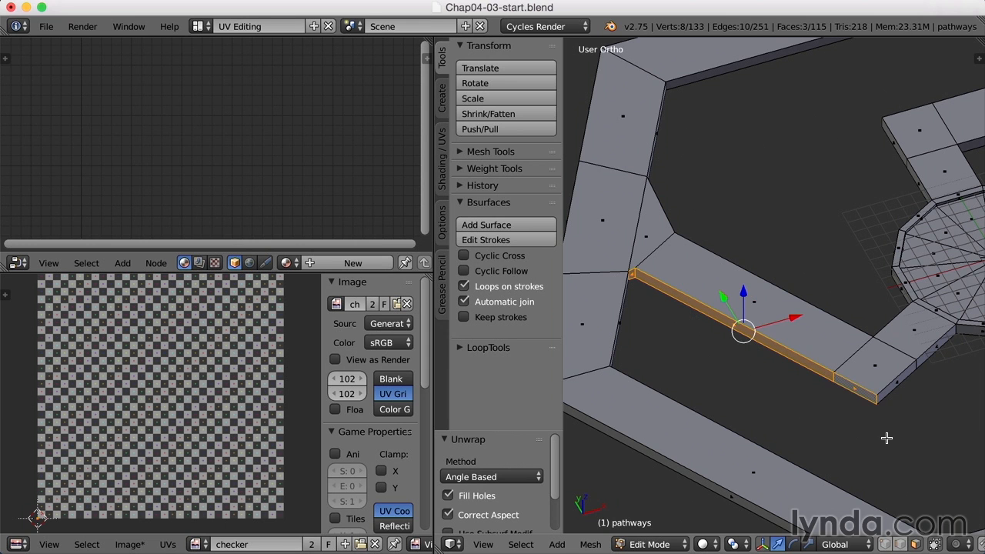
pyautogui.press('u')
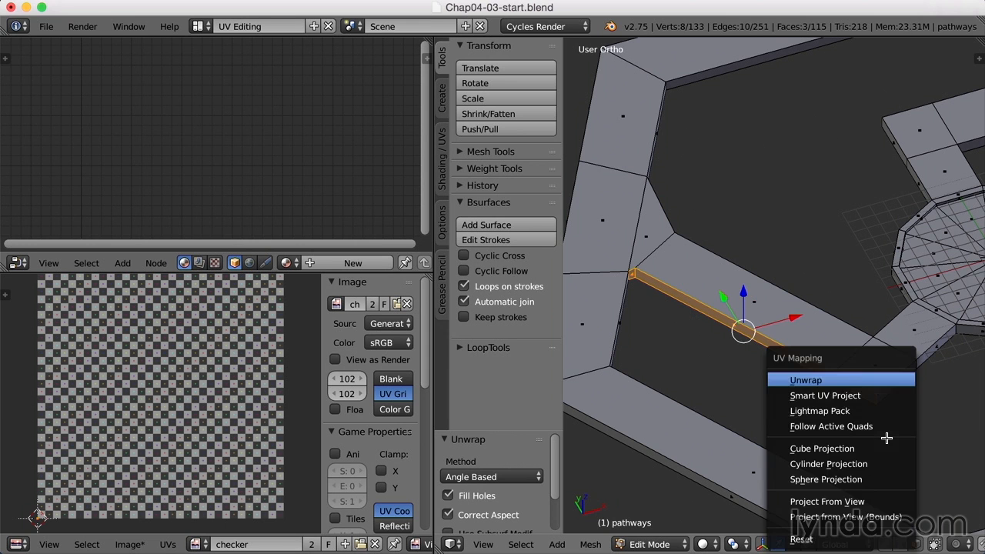
pyautogui.click(859, 385)
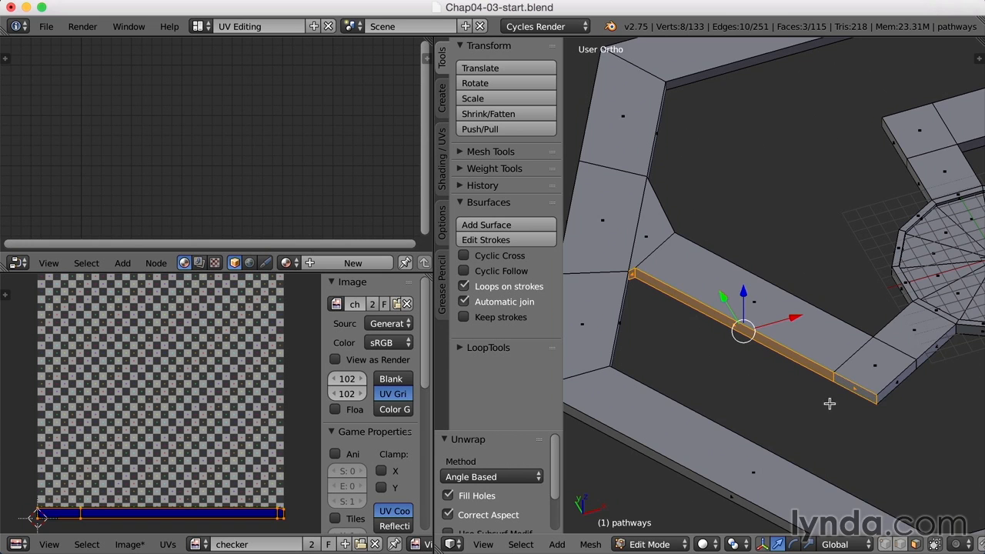
# Select the adjoining side faces along another arm, from the short face beside the central disc to its junction with the outer ring
pyautogui.moveTo(864, 391); pyautogui.dragTo(785, 359, button='middle')
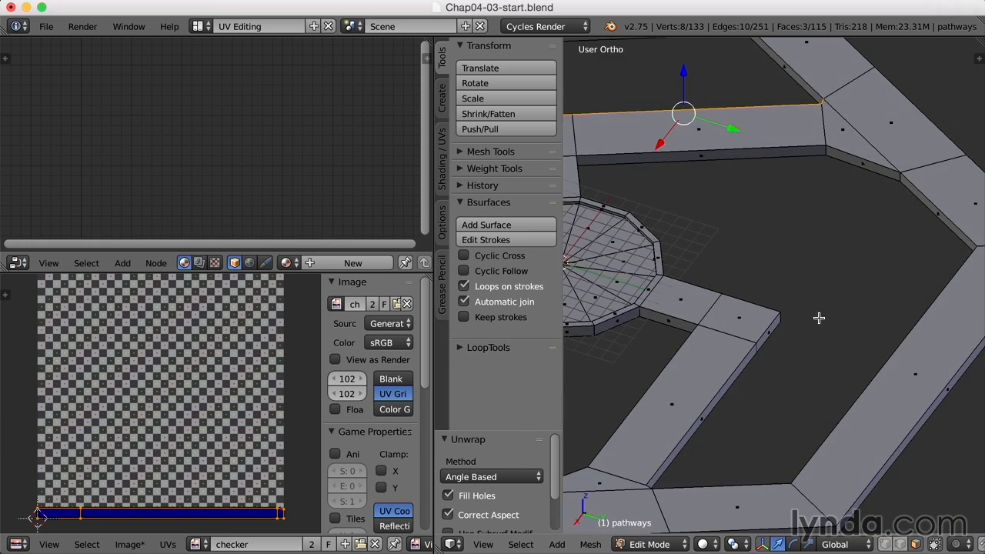
pyautogui.moveTo(822, 280); pyautogui.dragTo(918, 411, button='middle')
pyautogui.rightClick(727, 273)
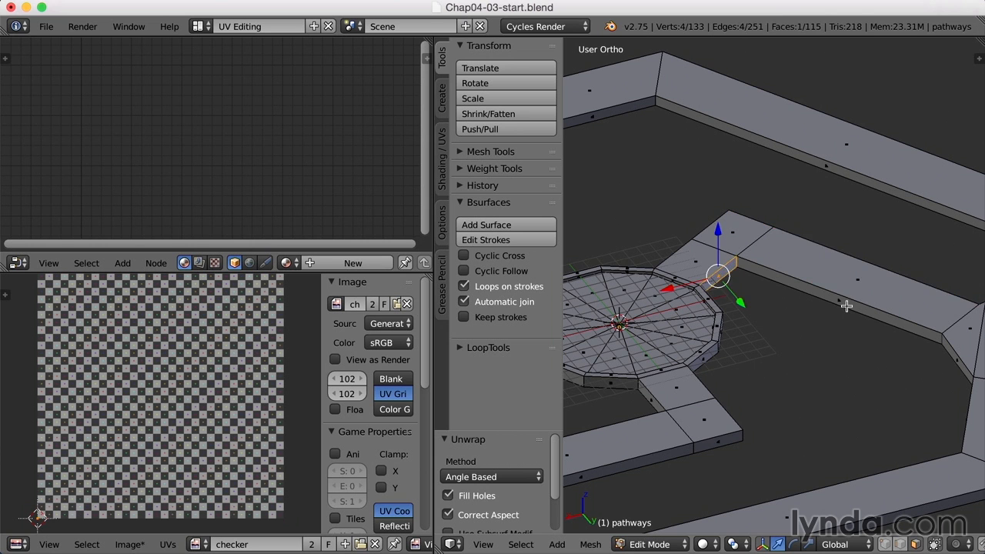
pyautogui.keyDown('shift'); pyautogui.rightClick(846, 305); pyautogui.keyUp('shift')
pyautogui.keyDown('shift'); pyautogui.rightClick(954, 355); pyautogui.keyUp('shift')
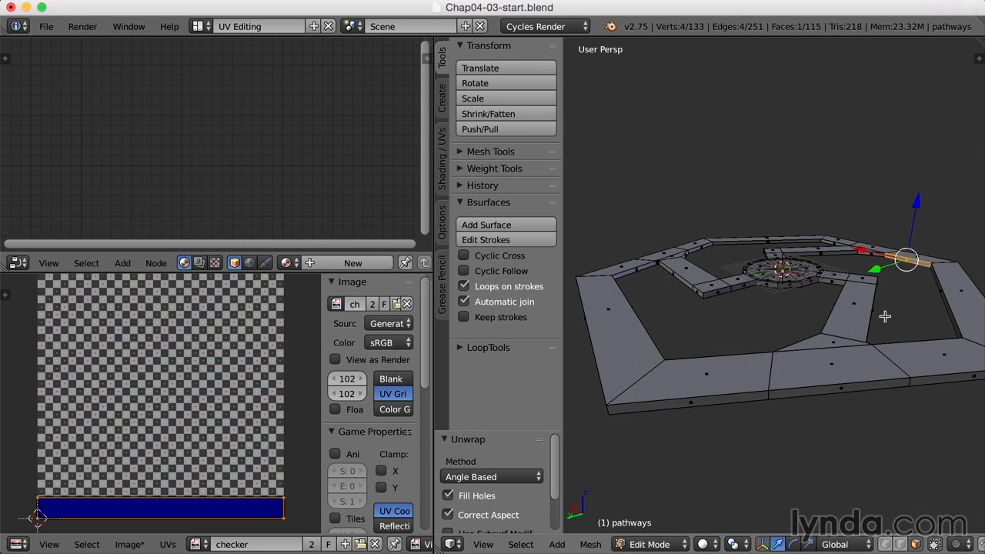
# Select the three outer side faces along one edge of the outer hexagonal ring and unwrap them
pyautogui.click(708, 400)
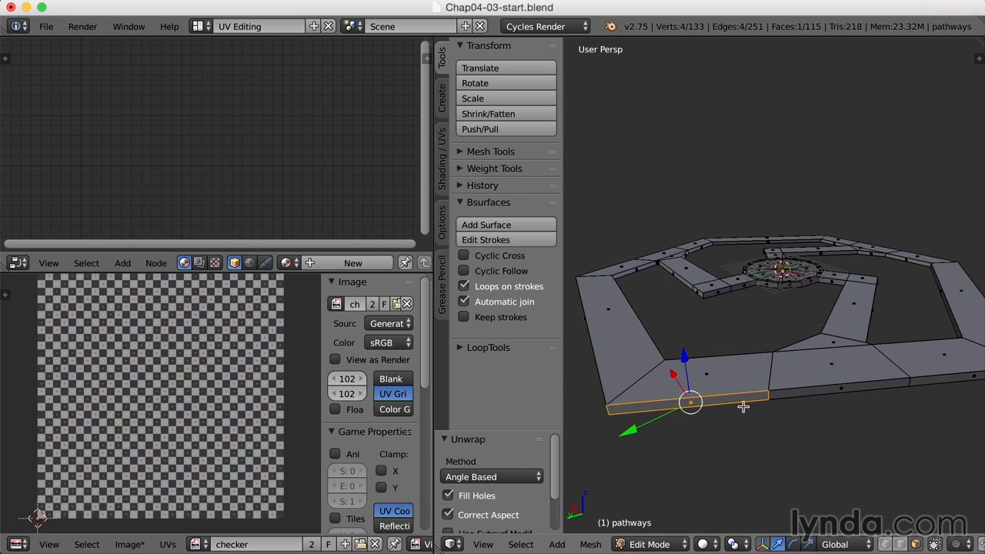
pyautogui.keyDown('shift'); pyautogui.click(839, 390); pyautogui.keyUp('shift')
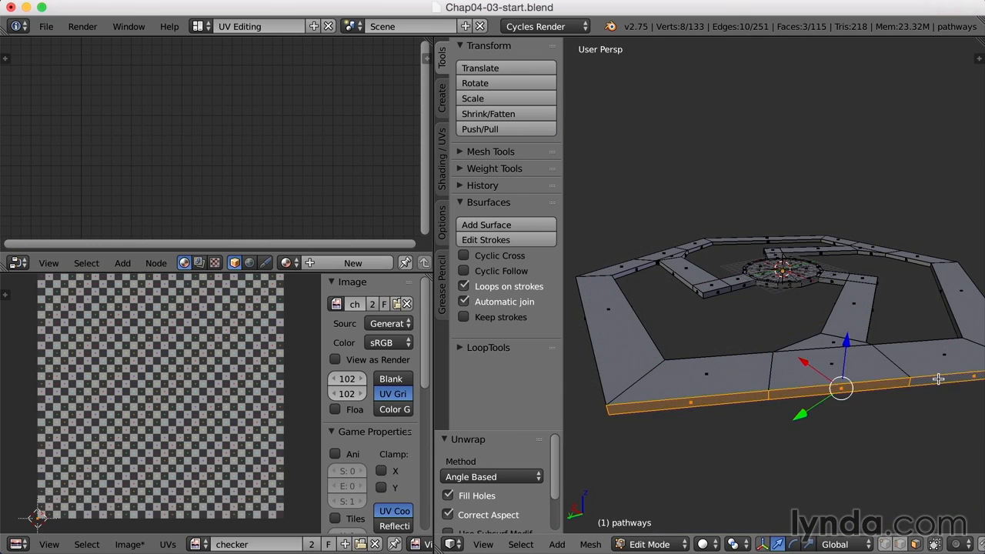
pyautogui.keyDown('shift'); pyautogui.click(936, 379); pyautogui.keyUp('shift')
pyautogui.scroll(-2, 939, 379)
pyautogui.press('u')
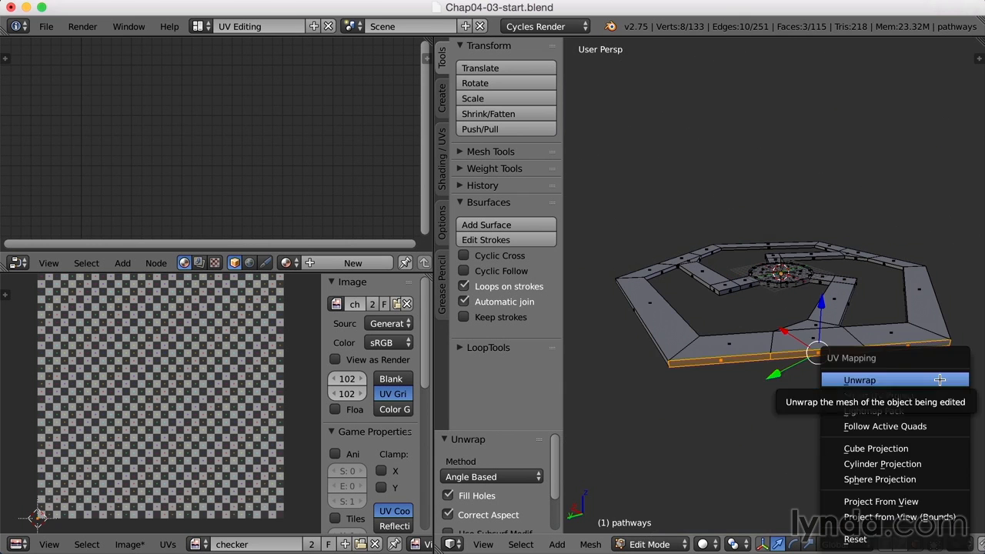
pyautogui.click(939, 380)
# Select all faces of the pathways mesh to bring up every UV island
pyautogui.moveTo(923, 387); pyautogui.dragTo(763, 357, button='middle')
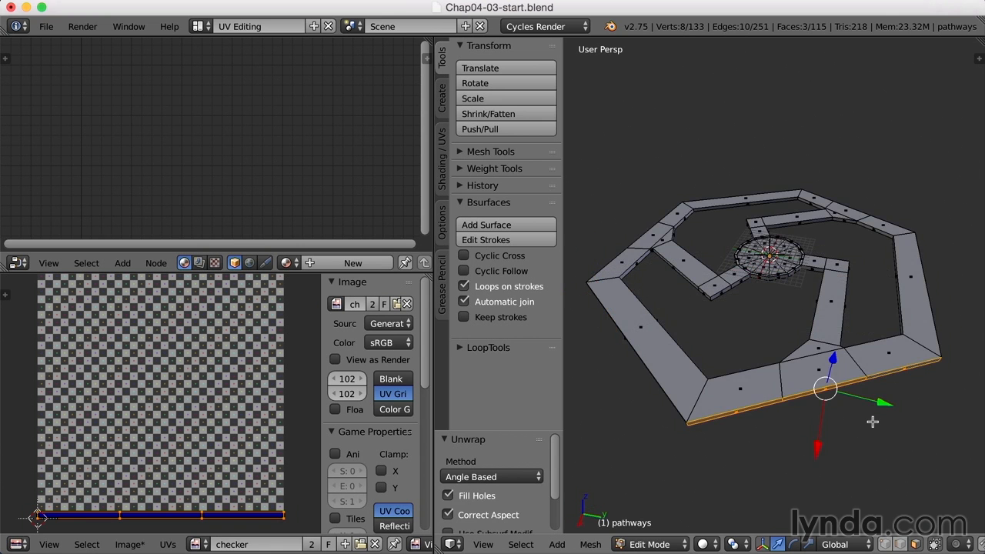
pyautogui.press('a')
pyautogui.press('a')
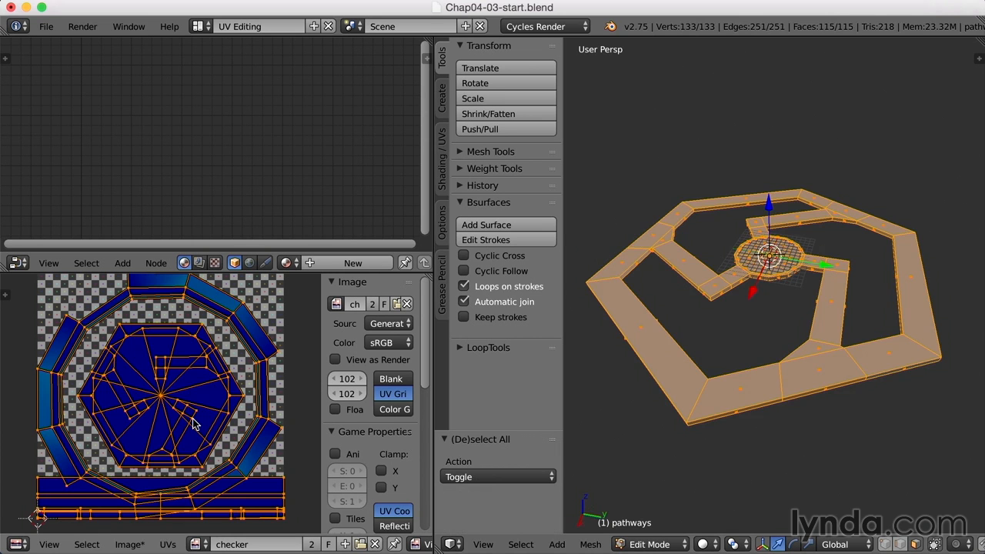
pyautogui.scroll(-2, 193, 422)
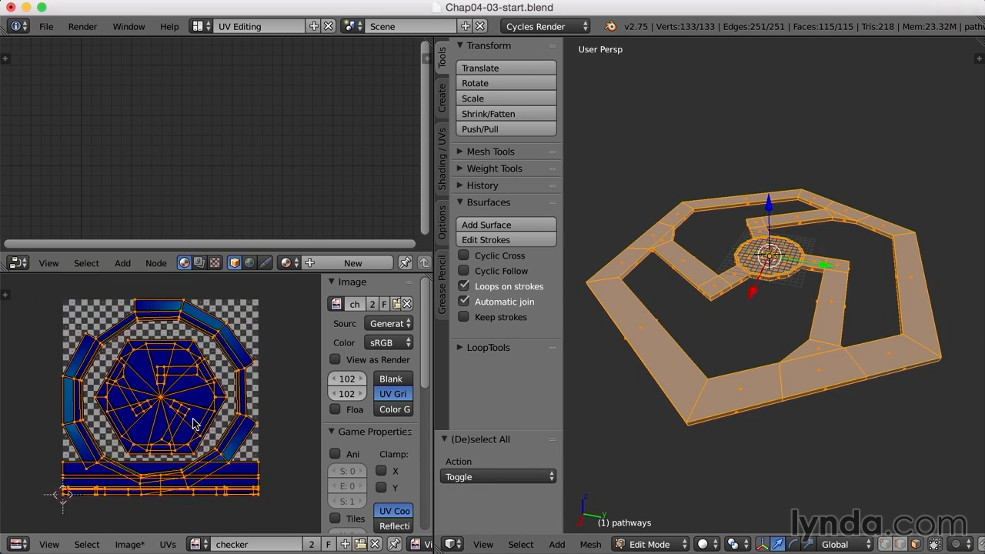
# Select all UVs, average the scale of the islands and pack them into the image area
pyautogui.press('a')
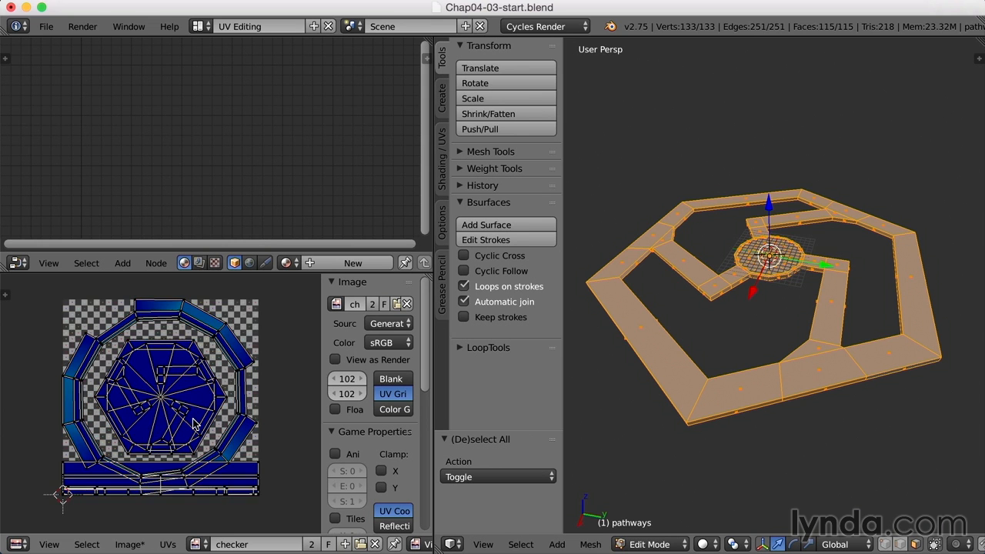
pyautogui.press('a')
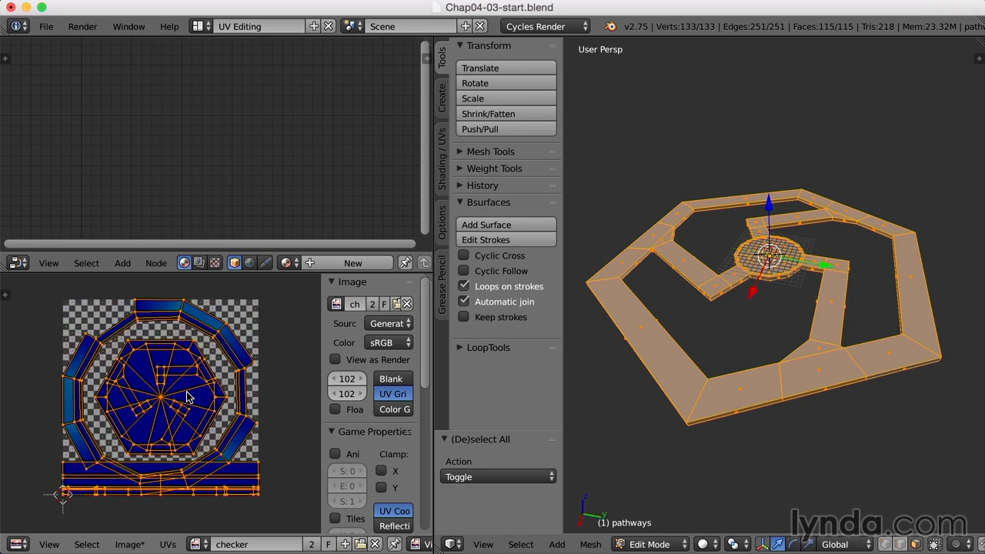
pyautogui.hotkey('ctrl', 'a')
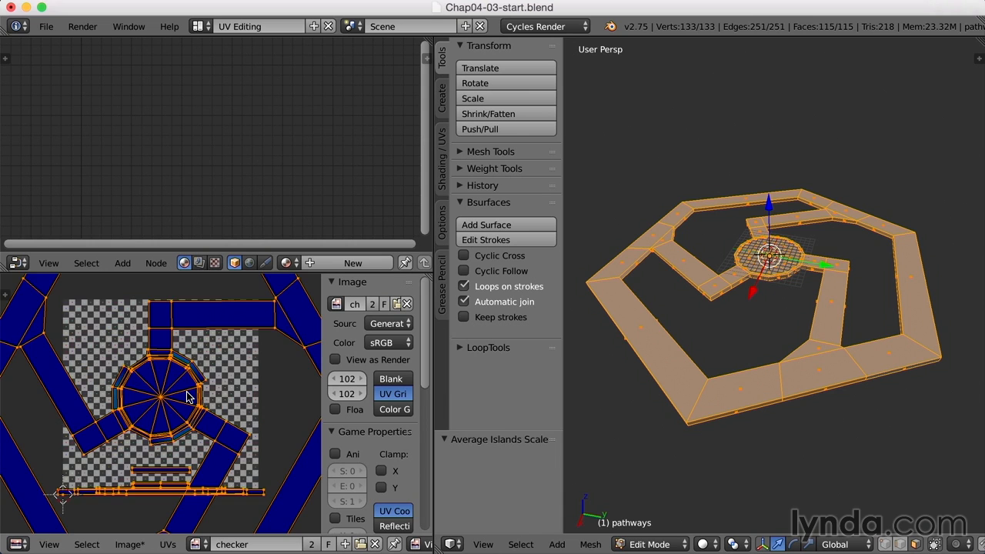
pyautogui.hotkey('ctrl', 'p')
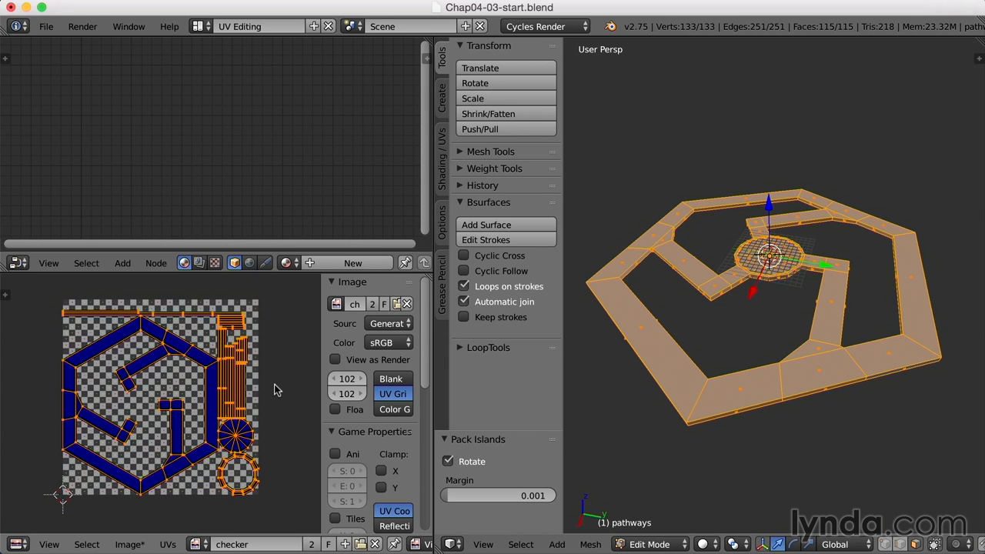
# Maximize the UV editor and hide its properties sidebar to enlarge the packed layout
pyautogui.hotkey('shift', 'space')
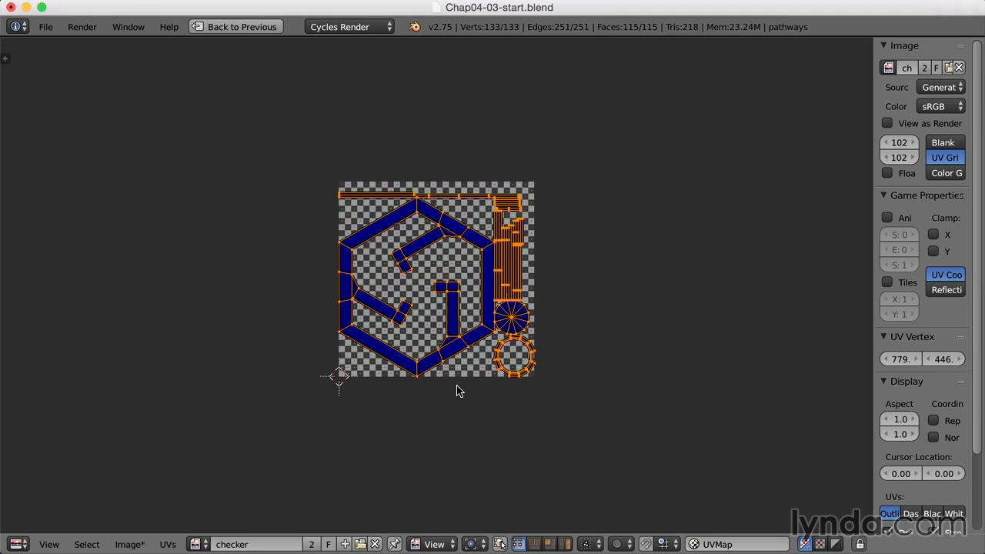
pyautogui.scroll(4, 456, 385)
pyautogui.scroll(-1, 456, 386)
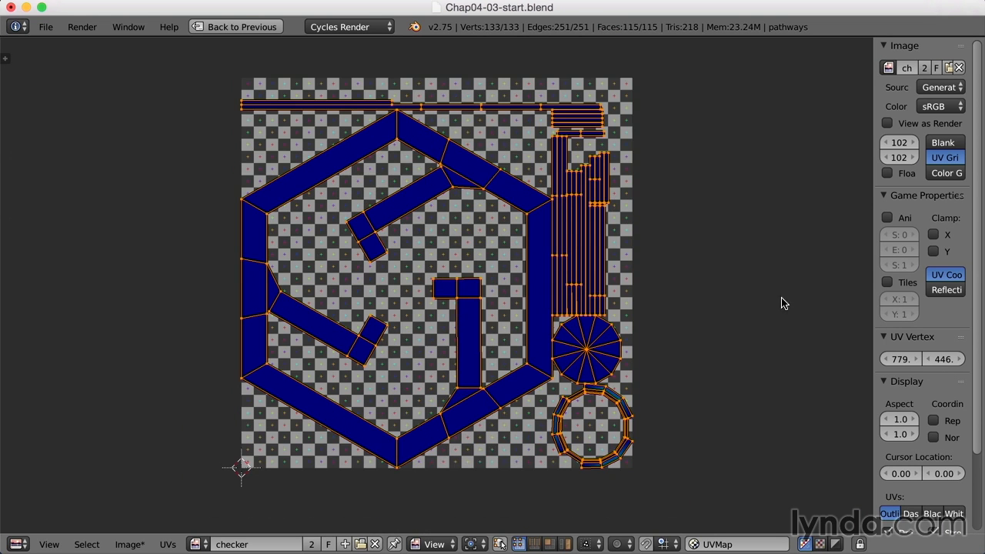
pyautogui.press('n')
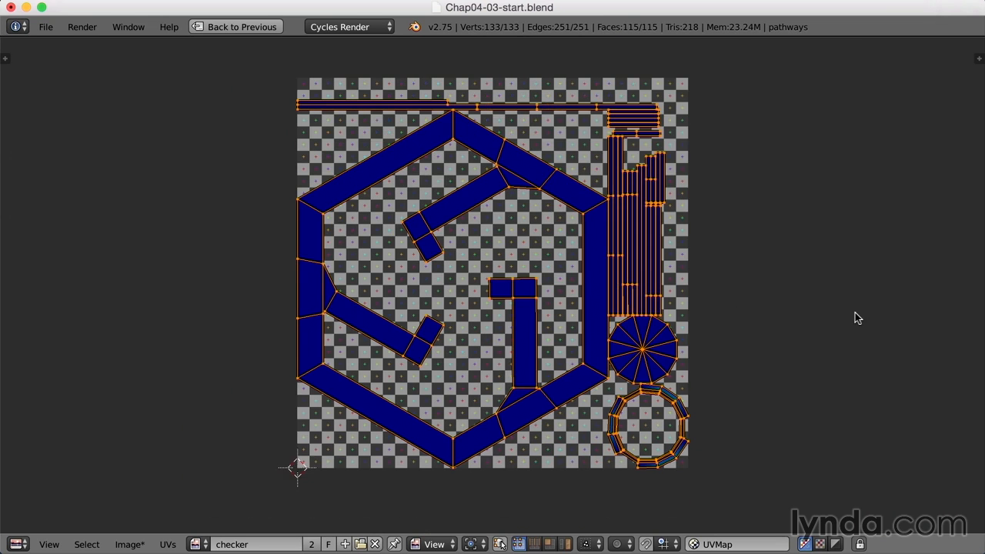
pyautogui.scroll(1, 753, 308)
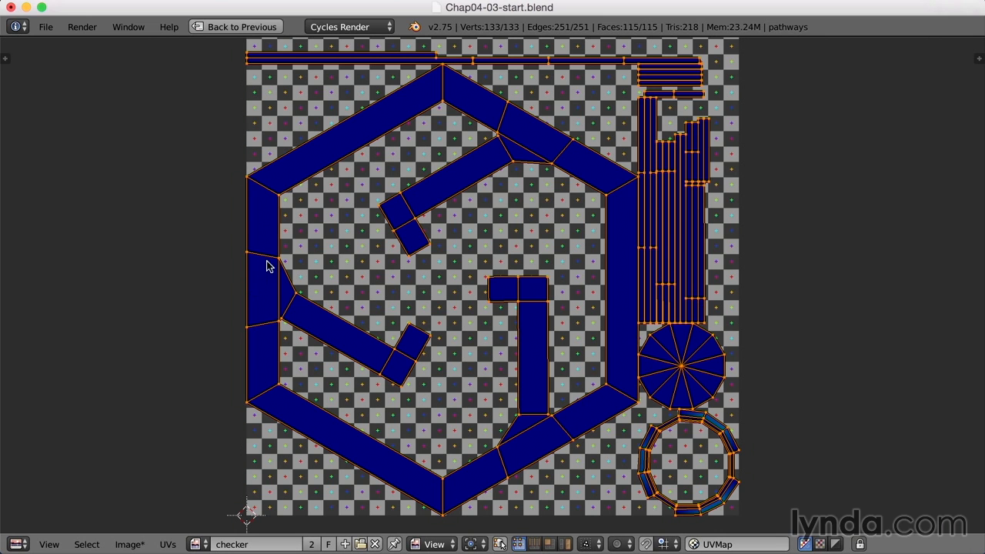
# In UV edge selection mode, select the three outer edges on the hexagon's left vertical side and stitch the matching side strip to them
pyautogui.hotkey('ctrl', 'Tab')
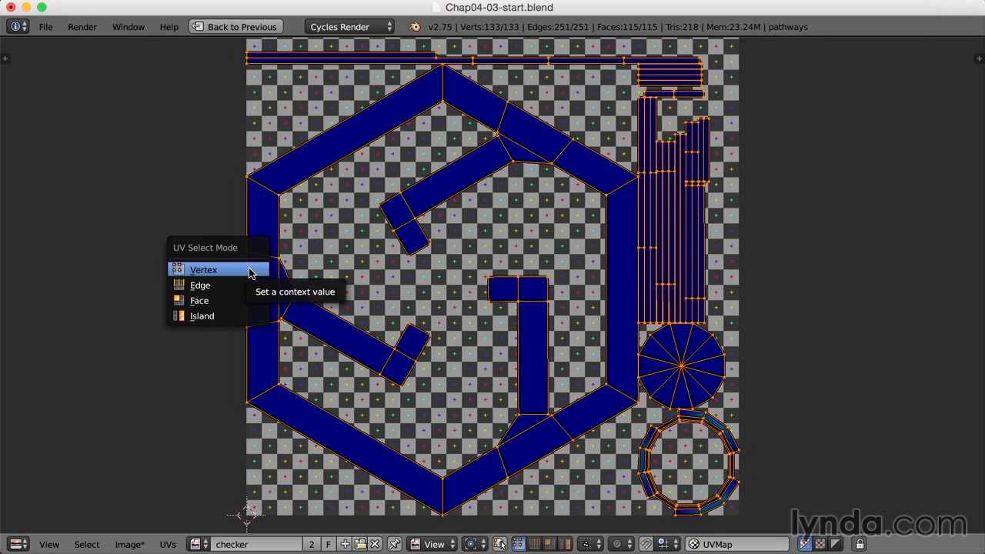
pyautogui.click(223, 285)
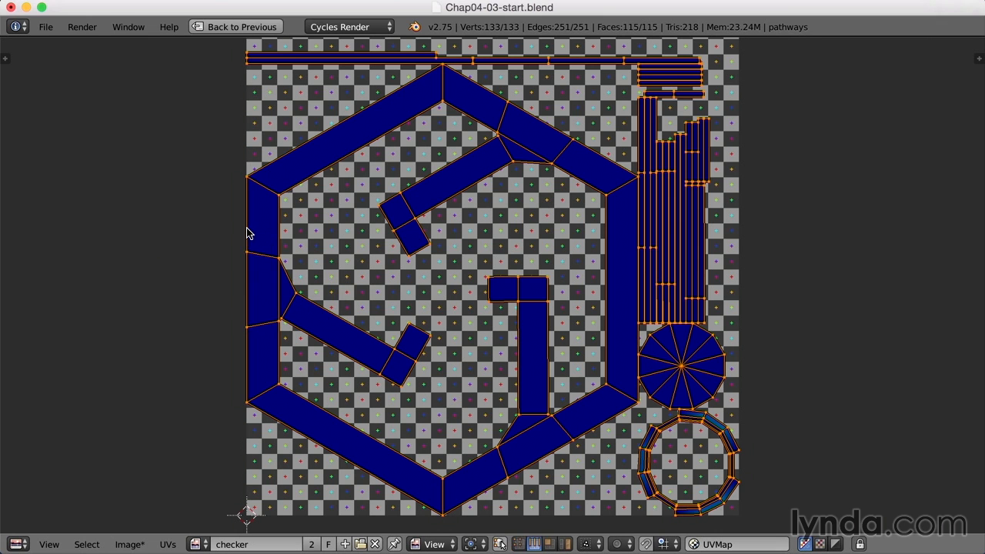
pyautogui.click(248, 235)
pyautogui.keyDown('shift'); pyautogui.click(247, 292); pyautogui.keyUp('shift')
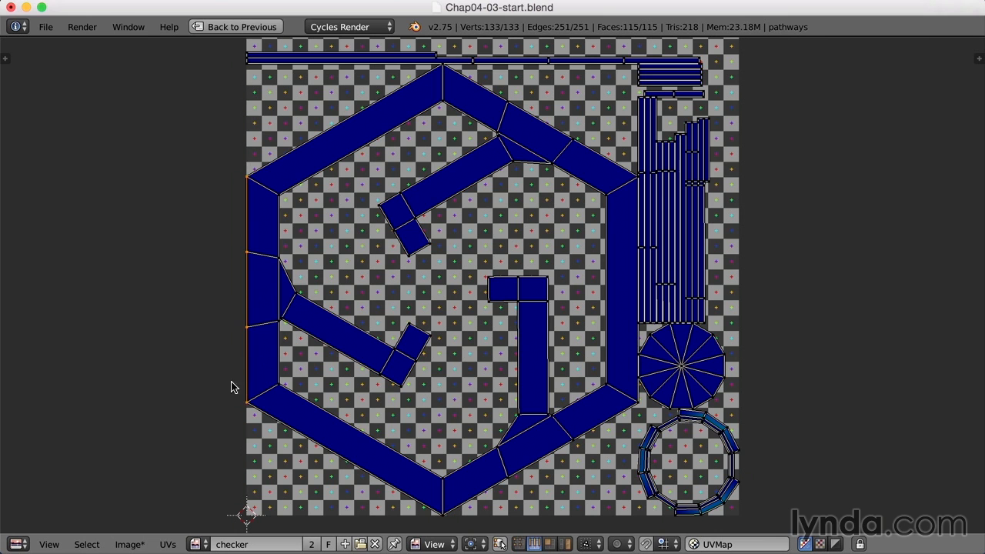
pyautogui.click(166, 545)
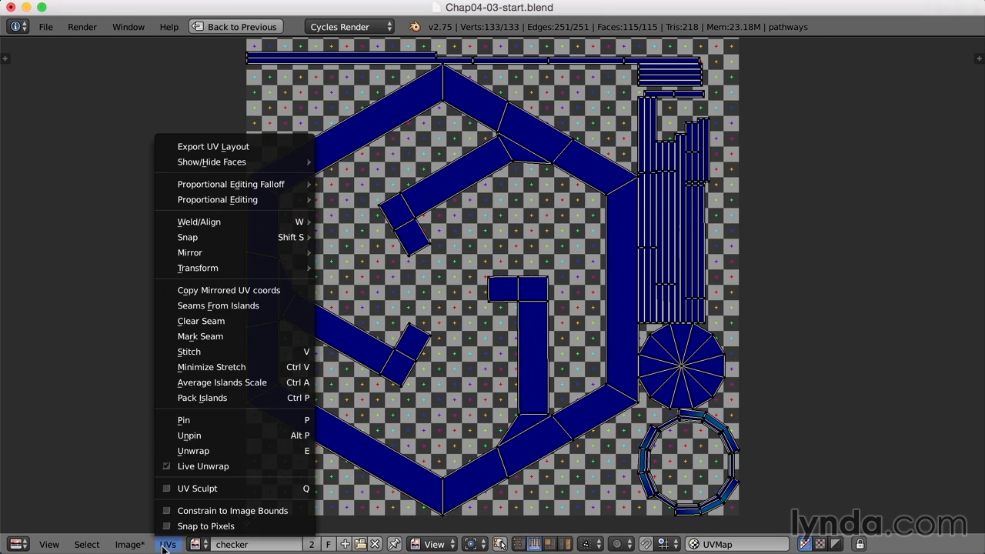
pyautogui.click(220, 359)
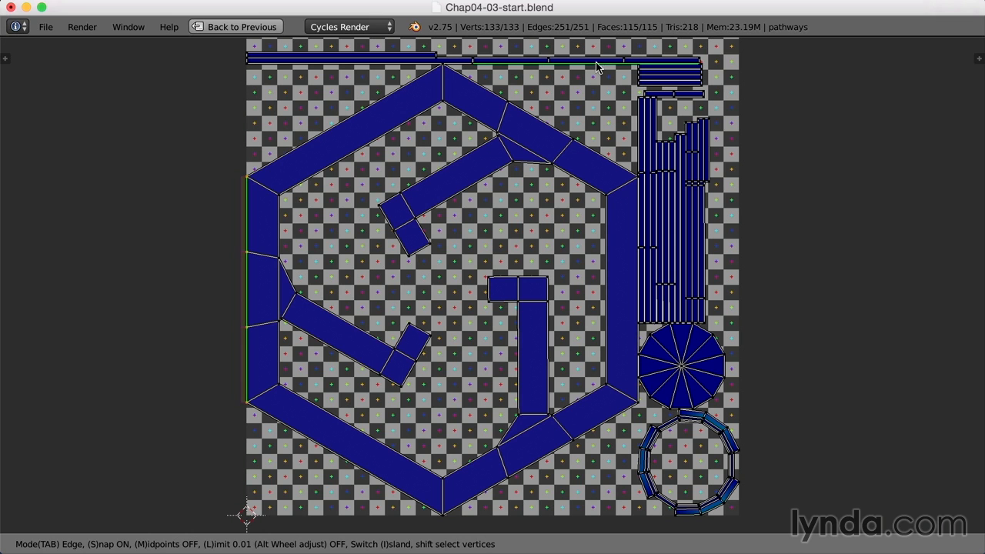
pyautogui.click(218, 405)
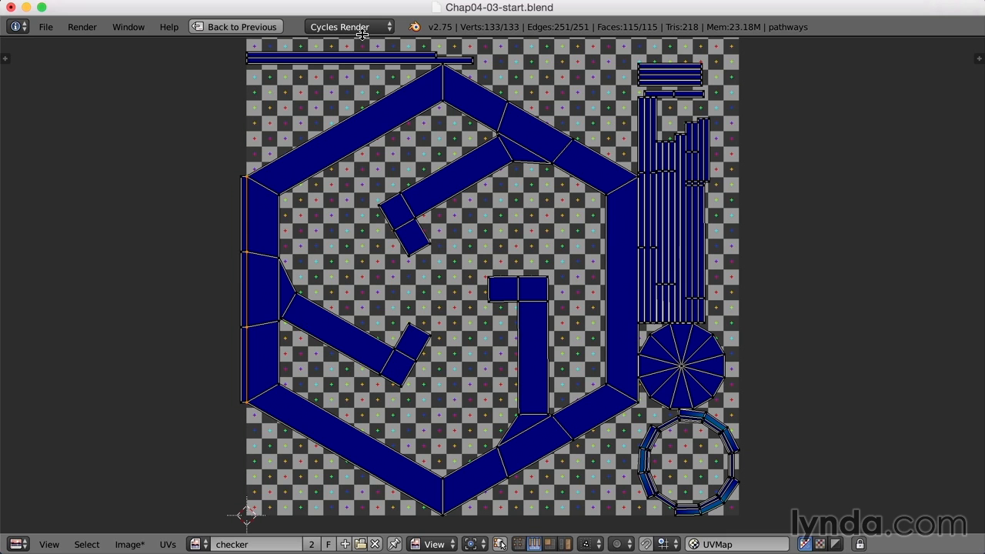
# Stitch the matching side strip to the hexagon's upper-left outer edge
pyautogui.rightClick(356, 128)
pyautogui.press('v')
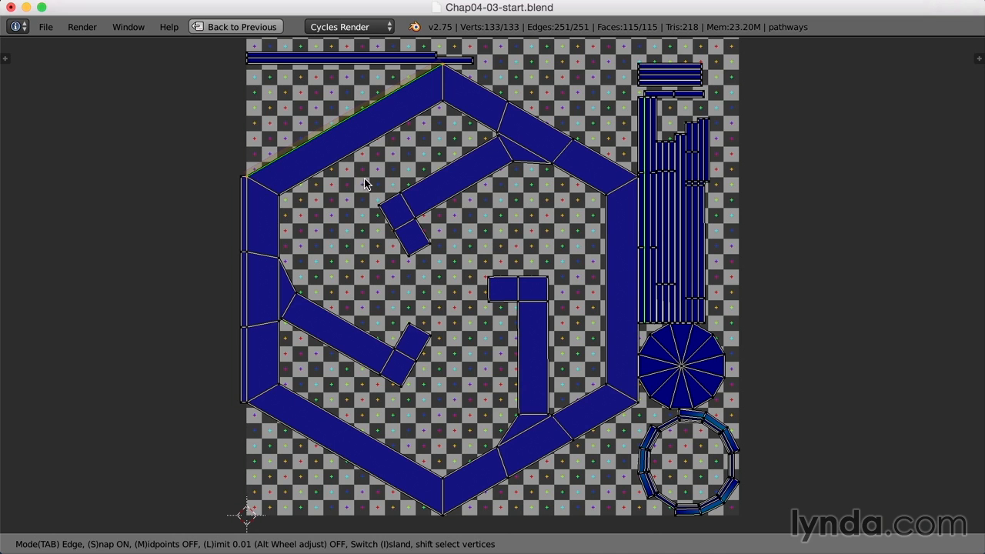
pyautogui.press('Return')
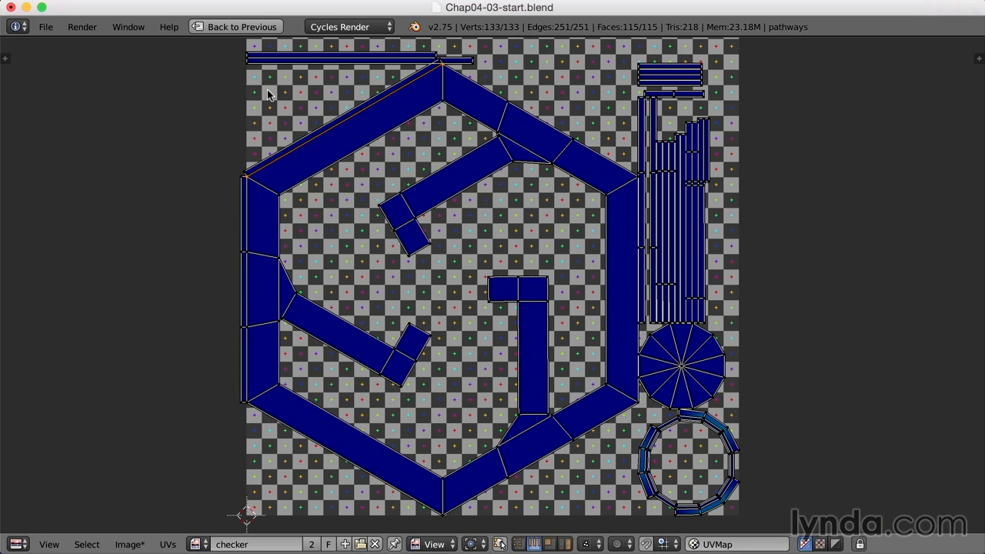
# Select the three outer edges on the hexagon's upper-right side and stitch their side strip to them
pyautogui.rightClick(476, 89)
pyautogui.keyDown('shift'); pyautogui.rightClick(543, 128); pyautogui.keyUp('shift')
pyautogui.keyDown('shift'); pyautogui.rightClick(611, 162); pyautogui.keyUp('shift')
pyautogui.press('v')
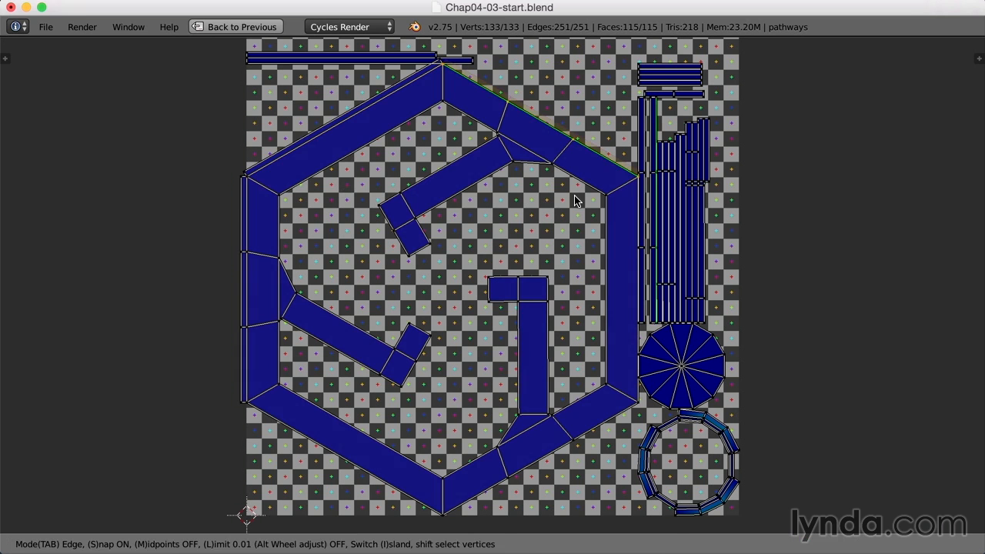
pyautogui.click(575, 196)
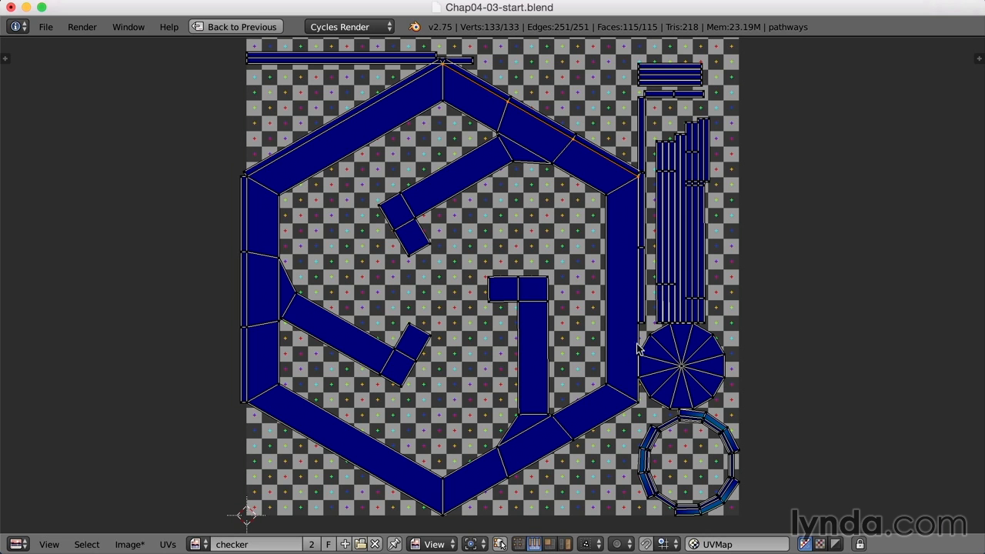
# Stitch the matching side strips to the hexagon's right vertical outer edge and its two lower outer edges
pyautogui.press('a')
pyautogui.press('v')
pyautogui.click(637, 336)
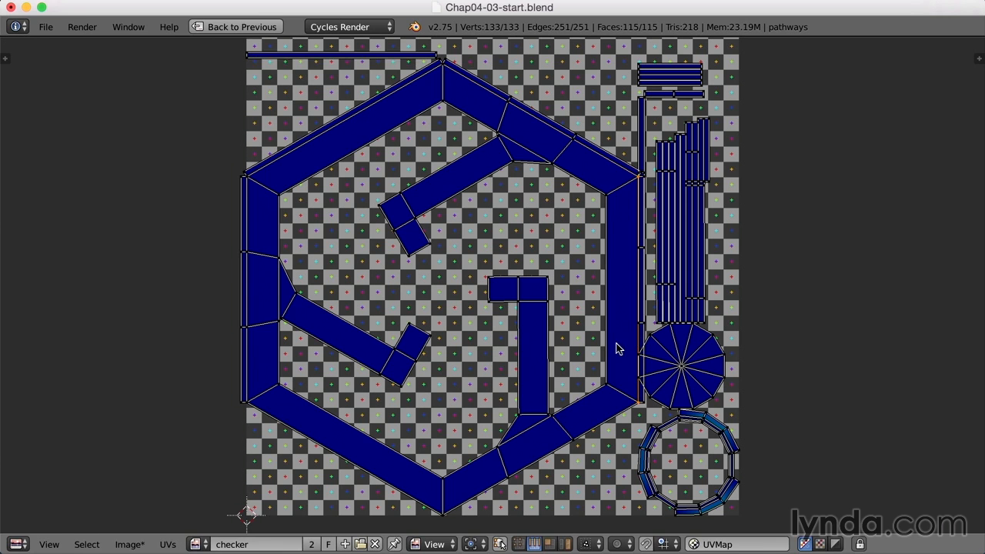
pyautogui.rightClick(618, 423)
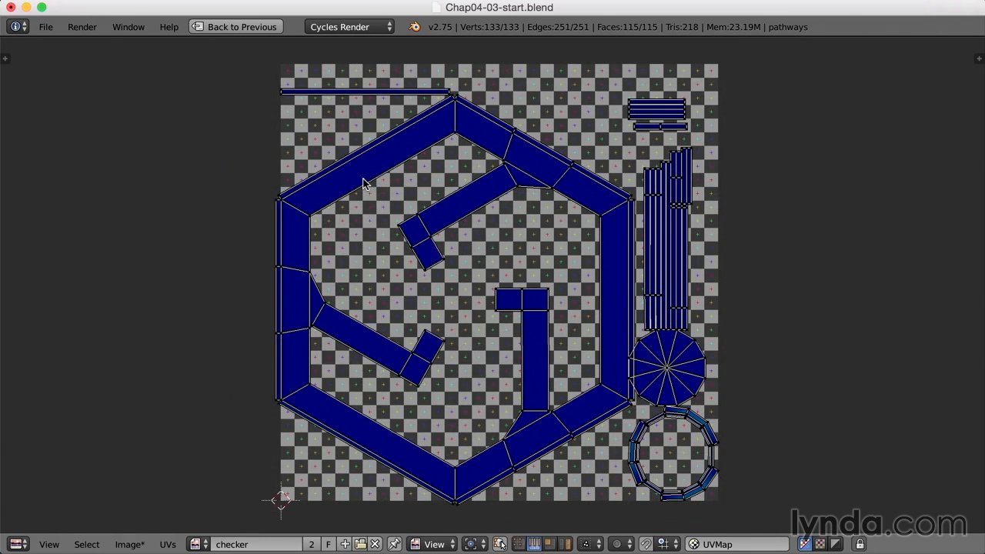
# Stitch the matching side strips to the hexagon's upper-left inner edge and the adjoining short inner edge right of the top corner
pyautogui.rightClick(376, 183)
pyautogui.press('v')
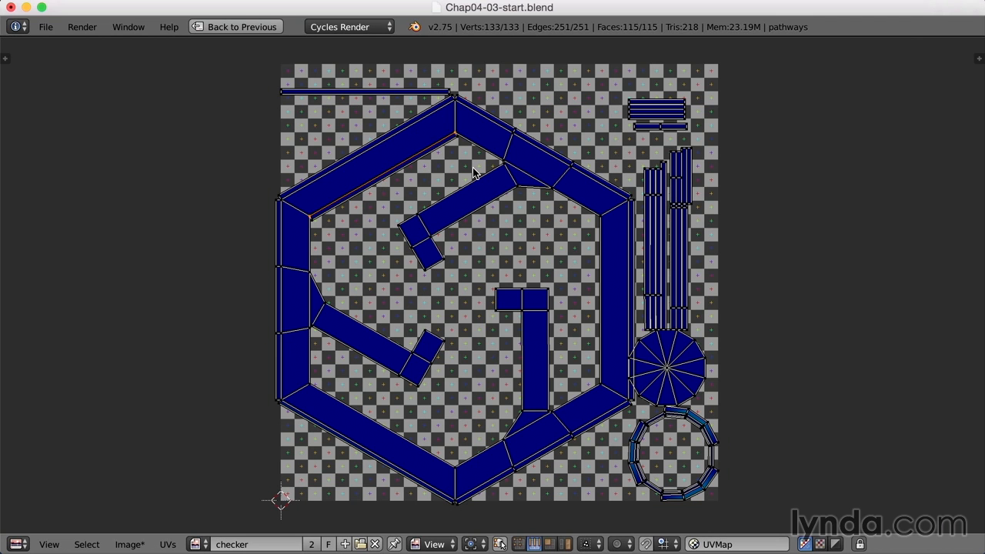
pyautogui.rightClick(477, 147)
pyautogui.press('KP_Decimal')
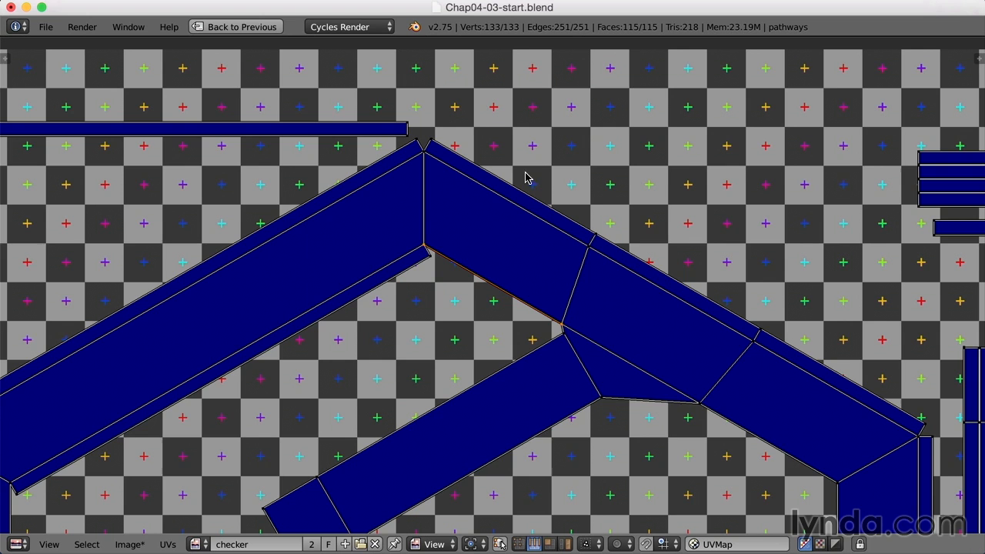
pyautogui.scroll(3, 551, 254)
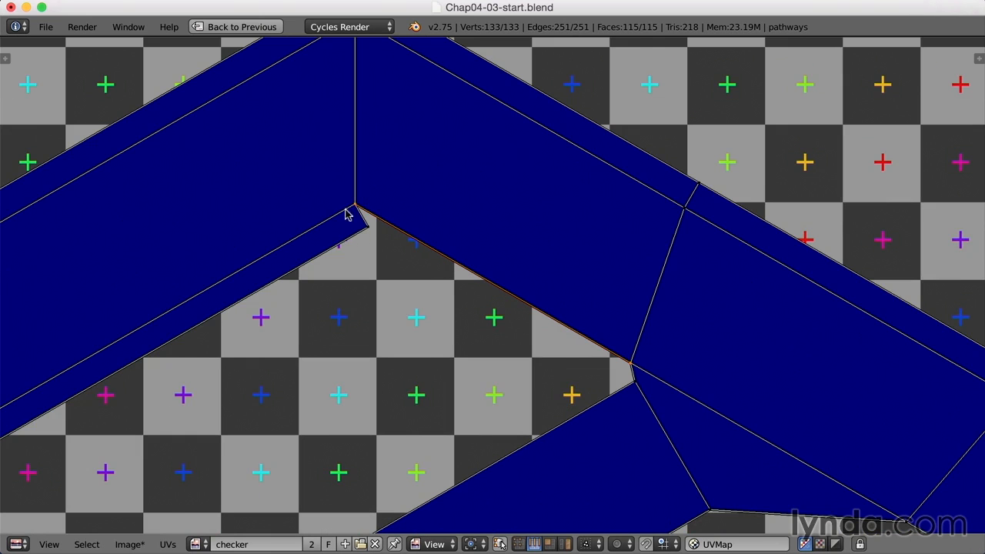
pyautogui.press('v')
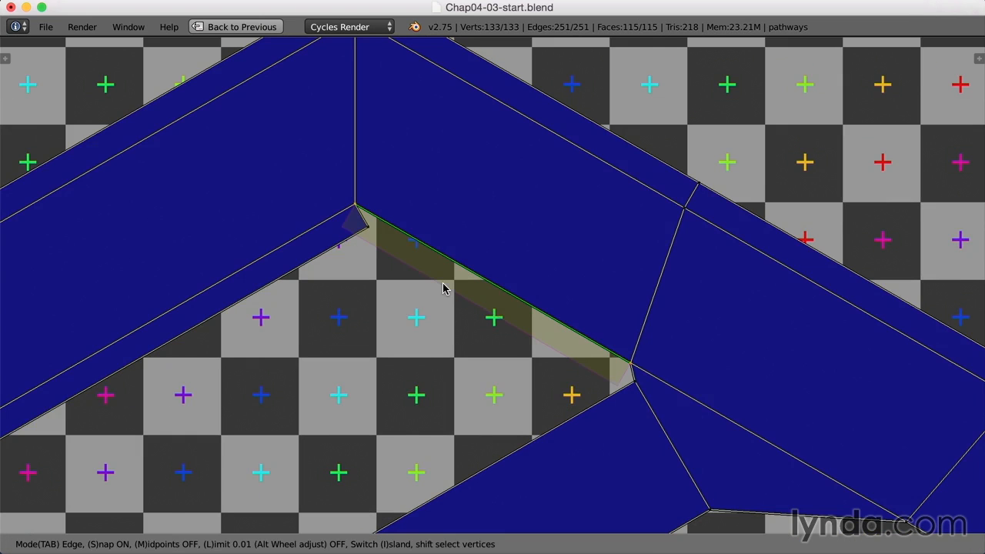
pyautogui.click(442, 289)
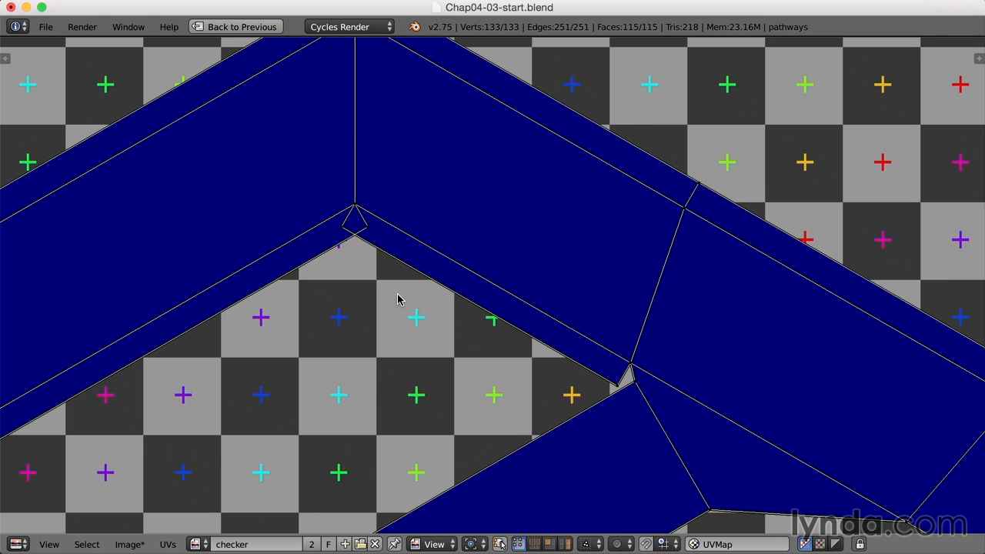
# Weld the two loose side-strip vertices together at the hexagon's top inner corner
pyautogui.rightClick(370, 230)
pyautogui.keyDown('shift'); pyautogui.rightClick(343, 225); pyautogui.keyUp('shift')
pyautogui.hotkey('shift', 'w')
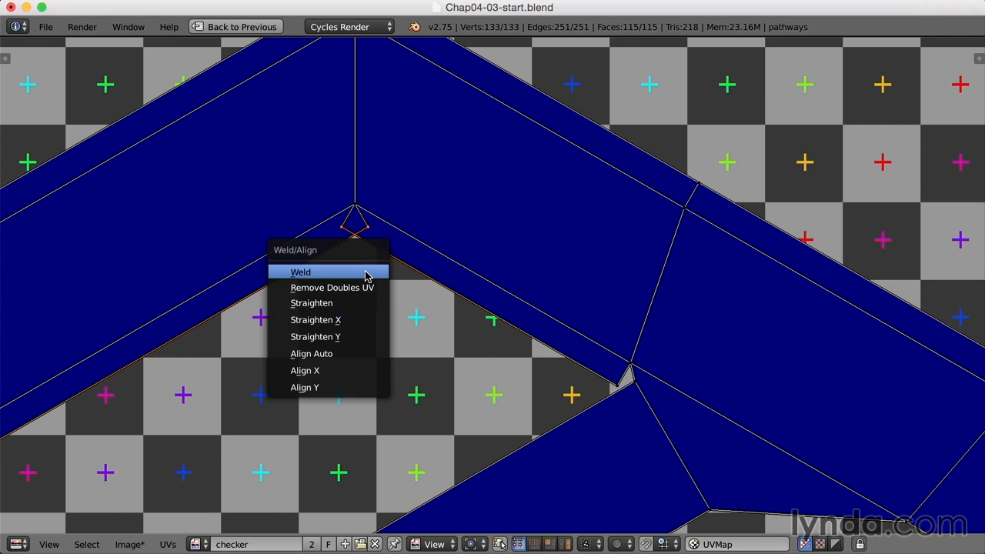
pyautogui.click(330, 279)
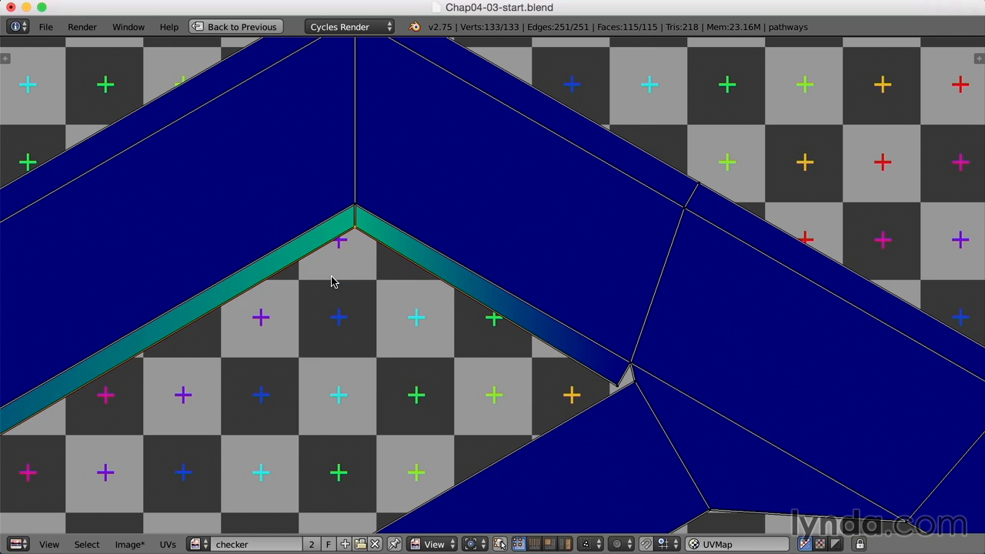
pyautogui.click(166, 543)
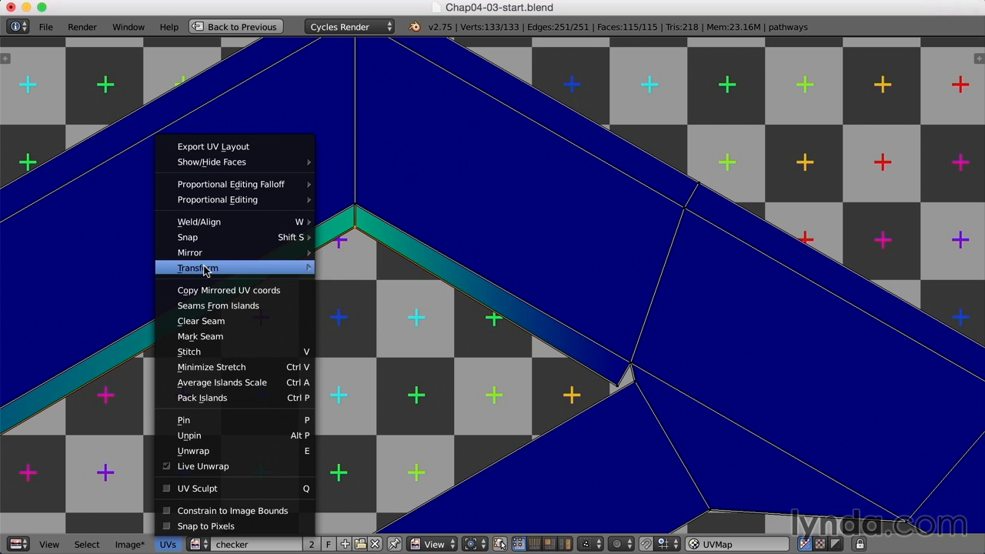
pyautogui.moveTo(227, 223)
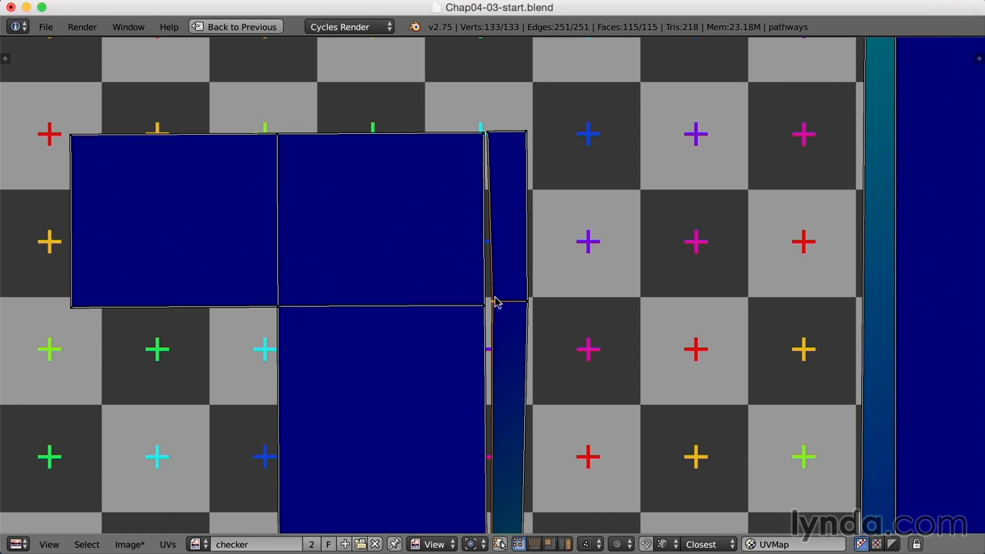
# Try to weld the side strip's middle vertex to the neighbouring top-face vertex on the T-shaped path end, and undo the weld
pyautogui.rightClick(483, 310)
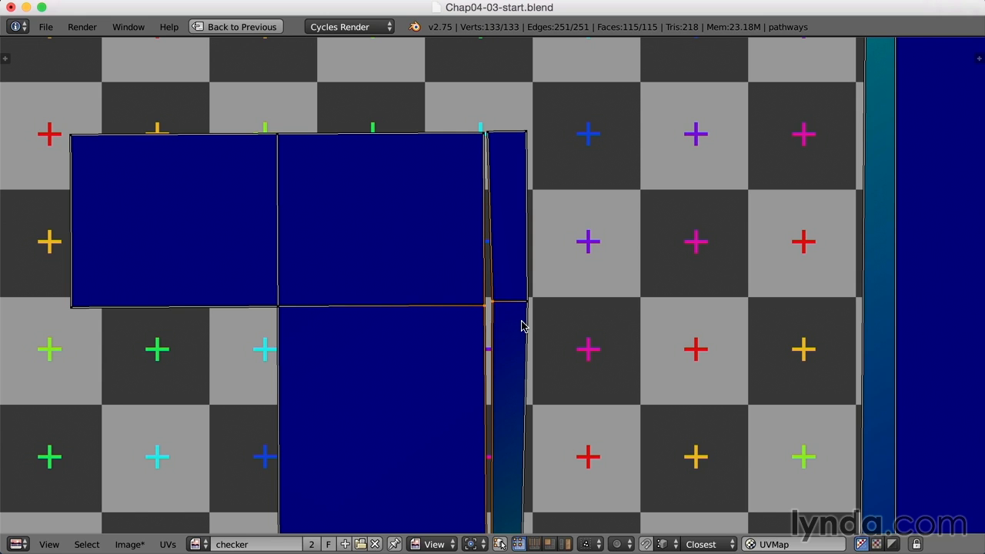
pyautogui.press('w')
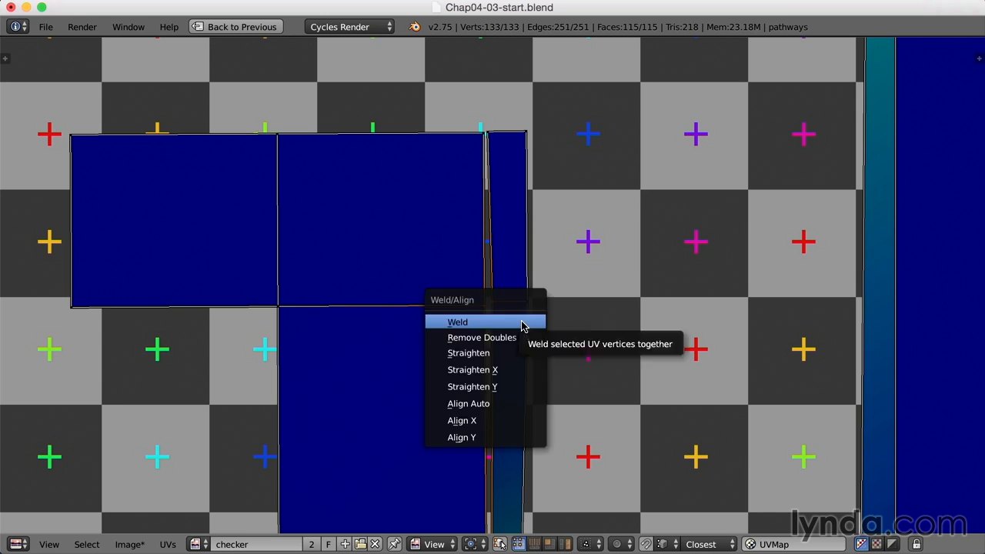
pyautogui.click(521, 326)
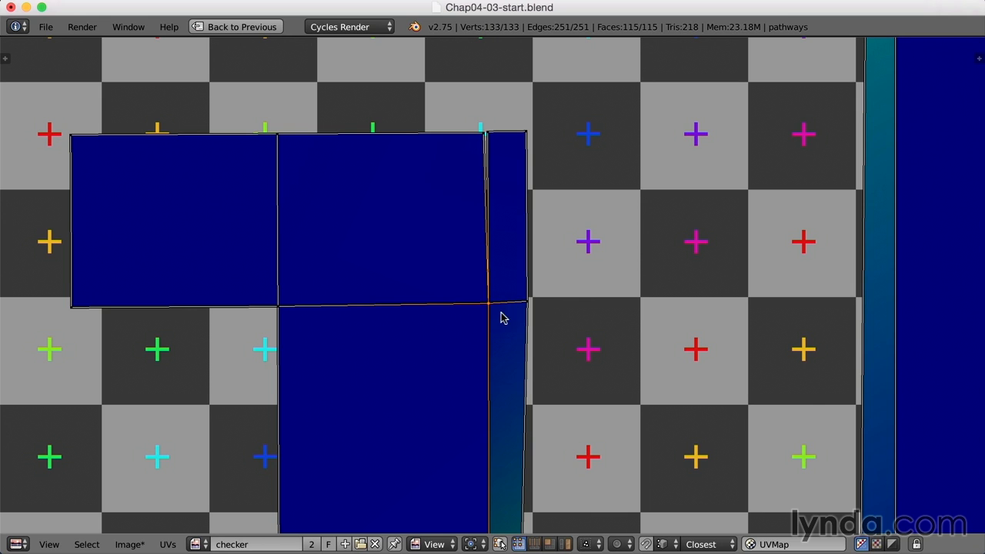
pyautogui.hotkey('ctrl', 'z')
pyautogui.press('a')
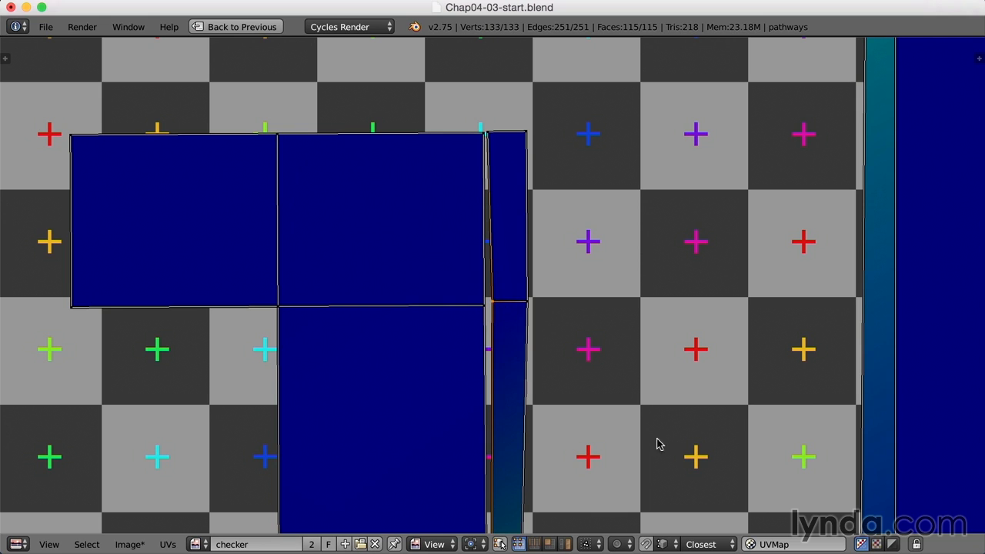
# Turn on UV snapping with Vertex as the snap element
pyautogui.click(672, 544)
pyautogui.click(698, 510)
pyautogui.click(646, 544)
pyautogui.click(663, 544)
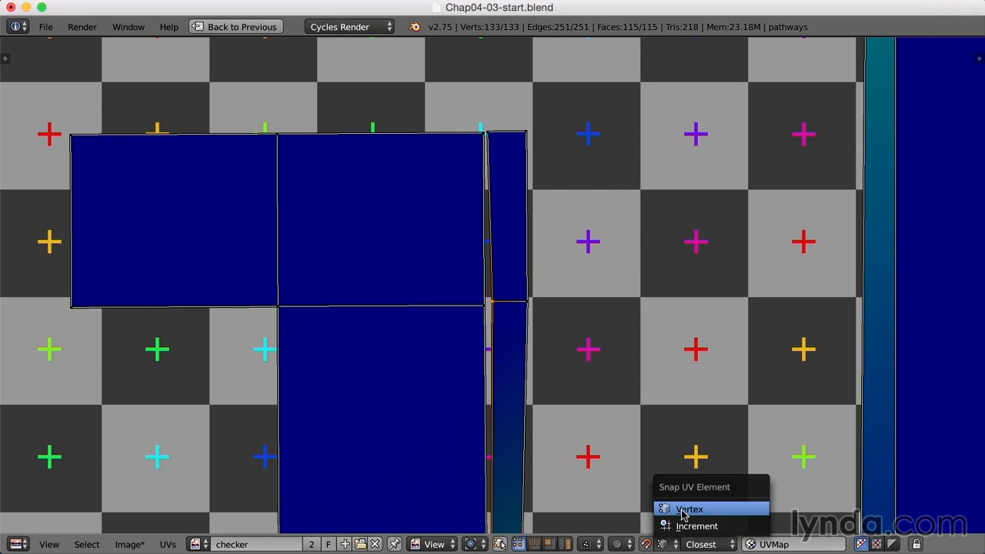
pyautogui.click(681, 512)
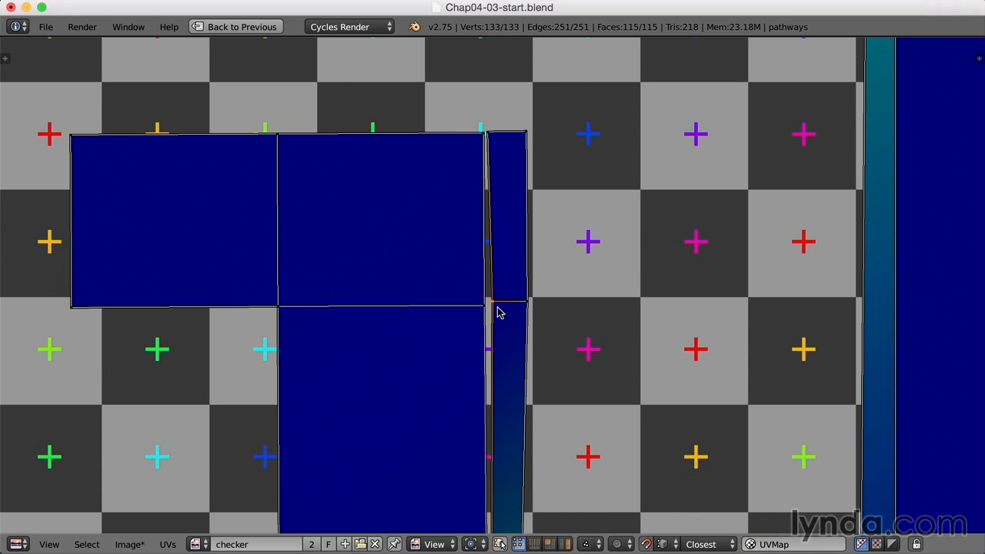
# Snap the side strip's middle and upper inner vertices onto the matching right-hand vertices of the path end's top faces
pyautogui.press('g')
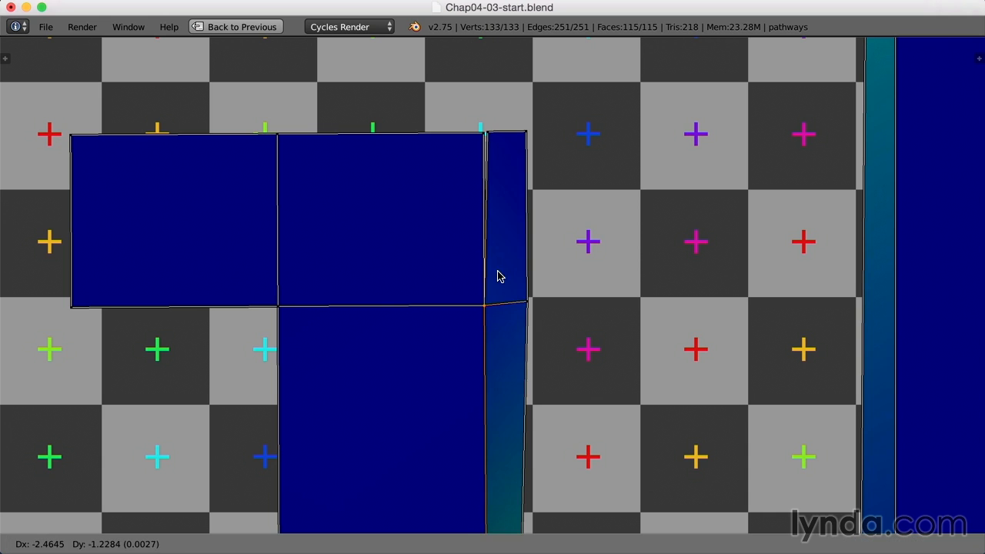
pyautogui.click(485, 311)
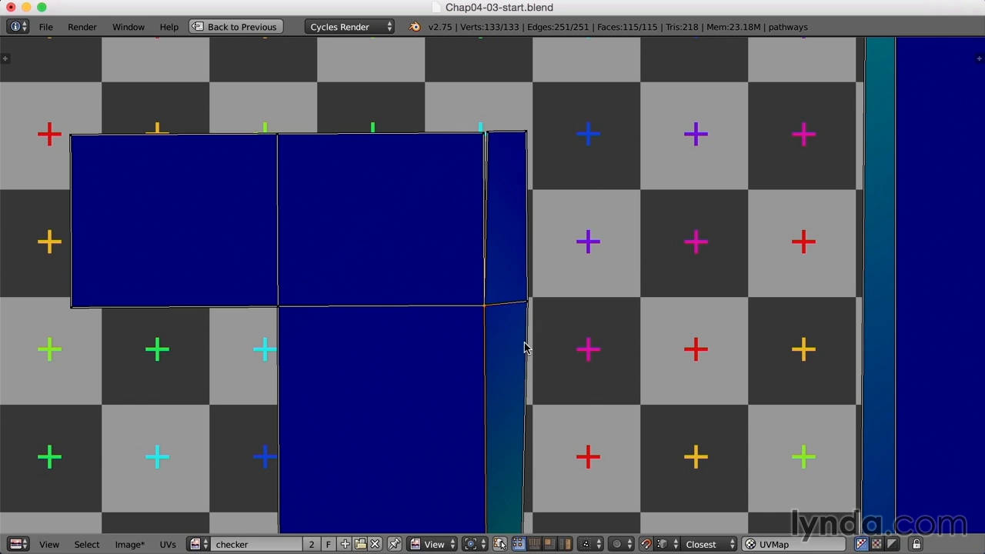
pyautogui.rightClick(515, 154)
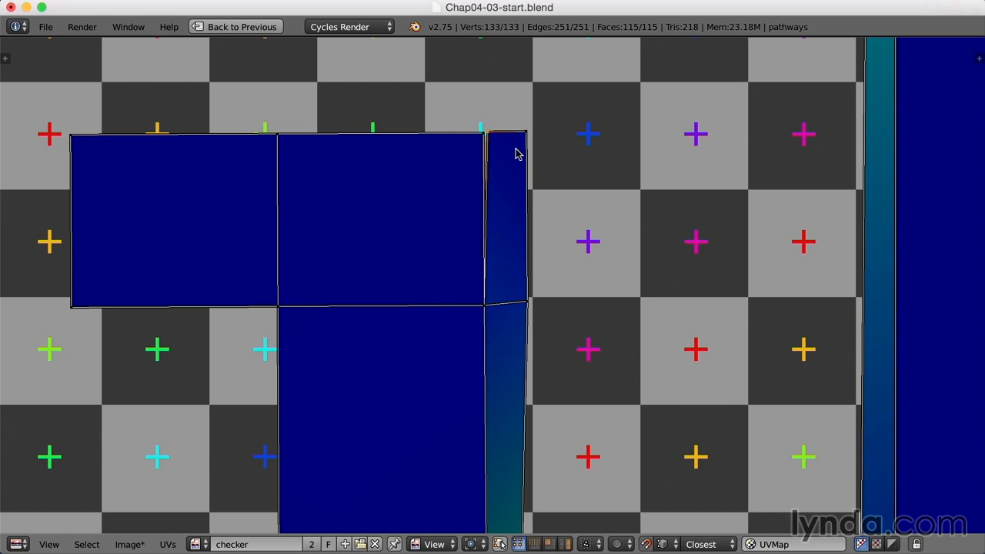
pyautogui.press('g')
pyautogui.click(488, 145)
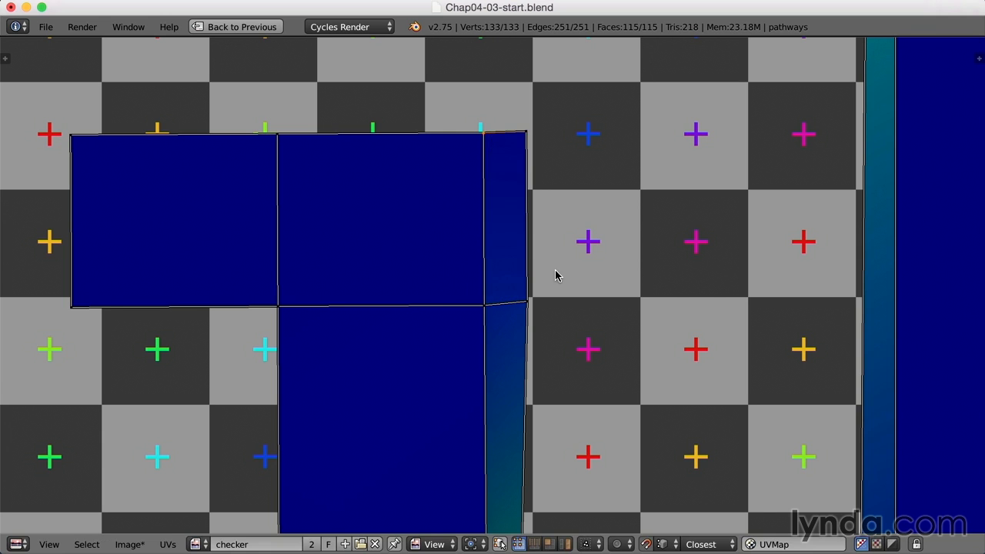
# In edge selection mode, select the path end's two upper edges and stitch their side strip to them
pyautogui.scroll(-3, 569, 329)
pyautogui.scroll(-4, 570, 329)
pyautogui.hotkey('ctrl', 'Tab')
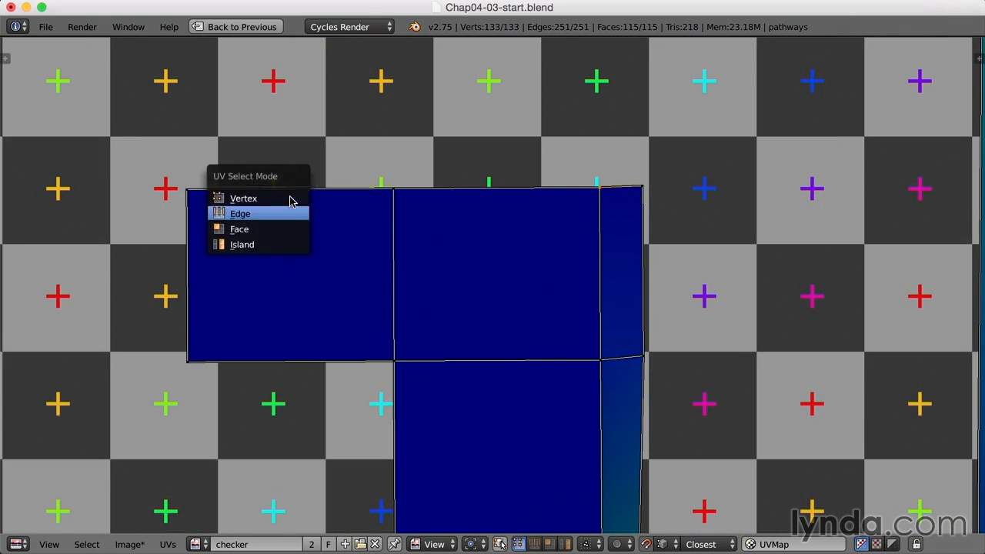
pyautogui.click(276, 209)
pyautogui.click(277, 191)
pyautogui.keyDown('shift'); pyautogui.click(452, 189); pyautogui.keyUp('shift')
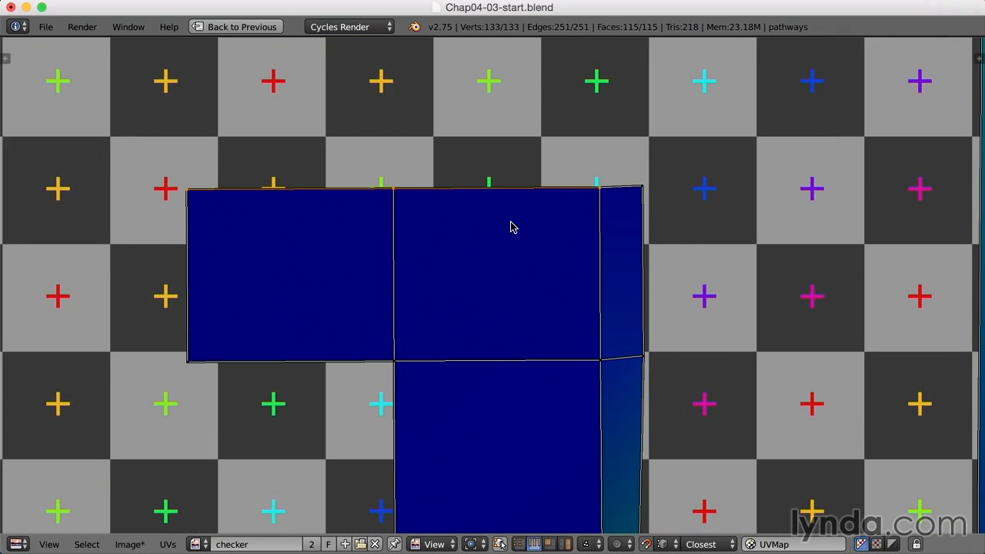
pyautogui.press('v')
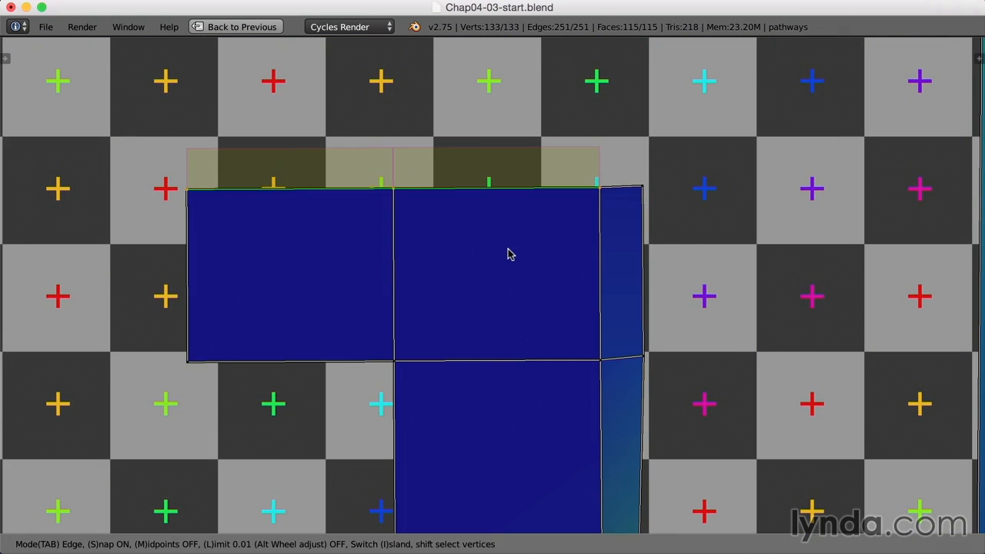
pyautogui.press('Return')
# Select all the UVs of the pathways and pack the islands into the image area
pyautogui.scroll(-5, 508, 252)
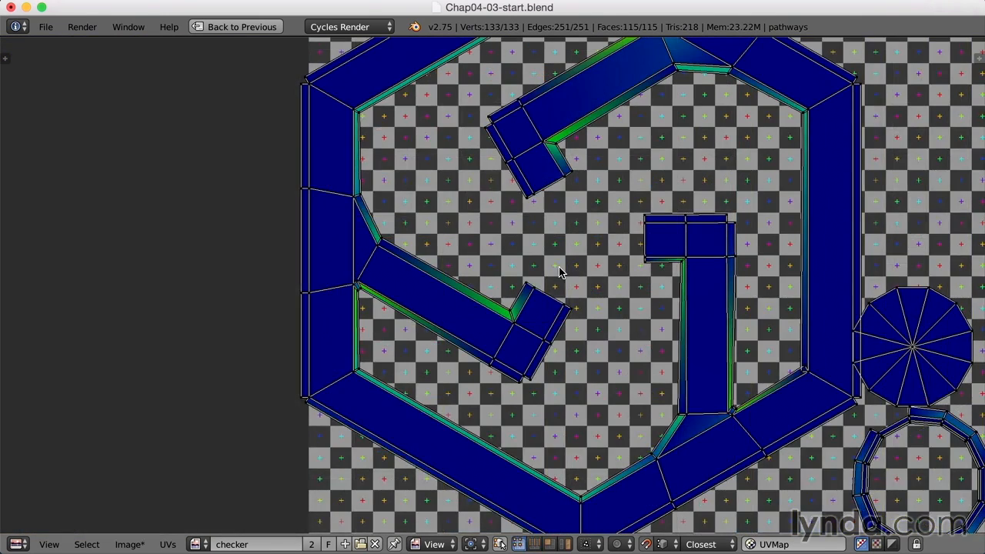
pyautogui.scroll(-4, 564, 268)
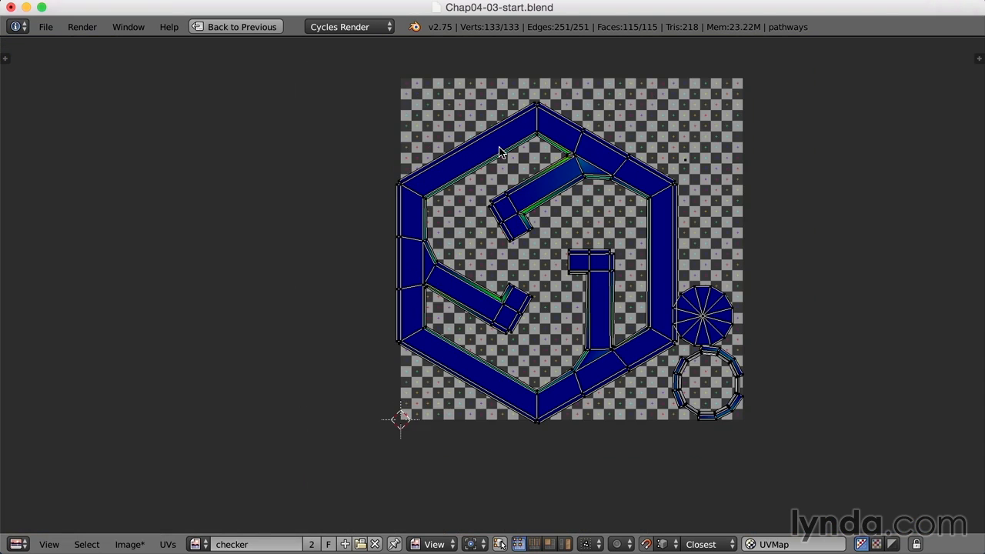
pyautogui.scroll(2, 652, 240)
pyautogui.moveTo(608, 252); pyautogui.dragTo(607, 251, button='middle')
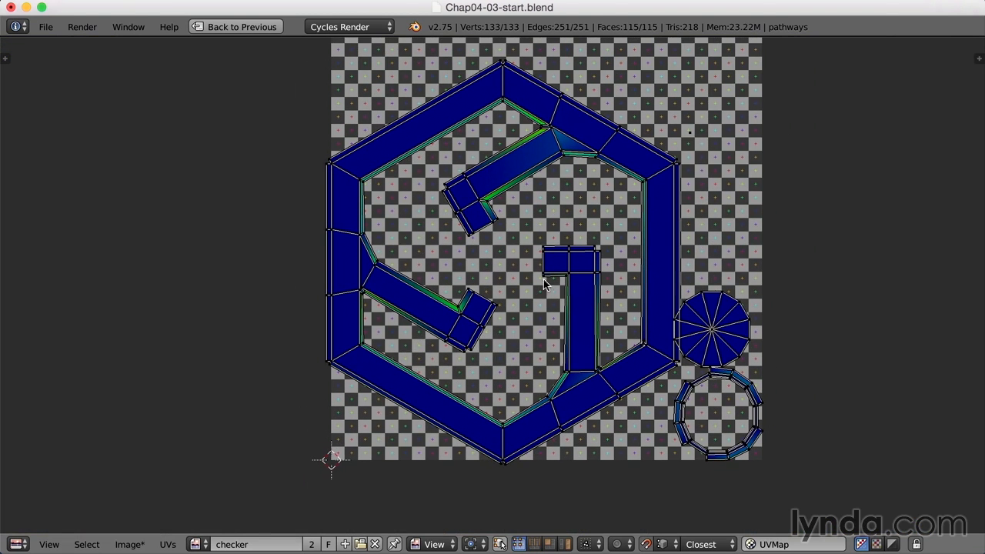
pyautogui.moveTo(608, 247); pyautogui.dragTo(577, 274, button='middle')
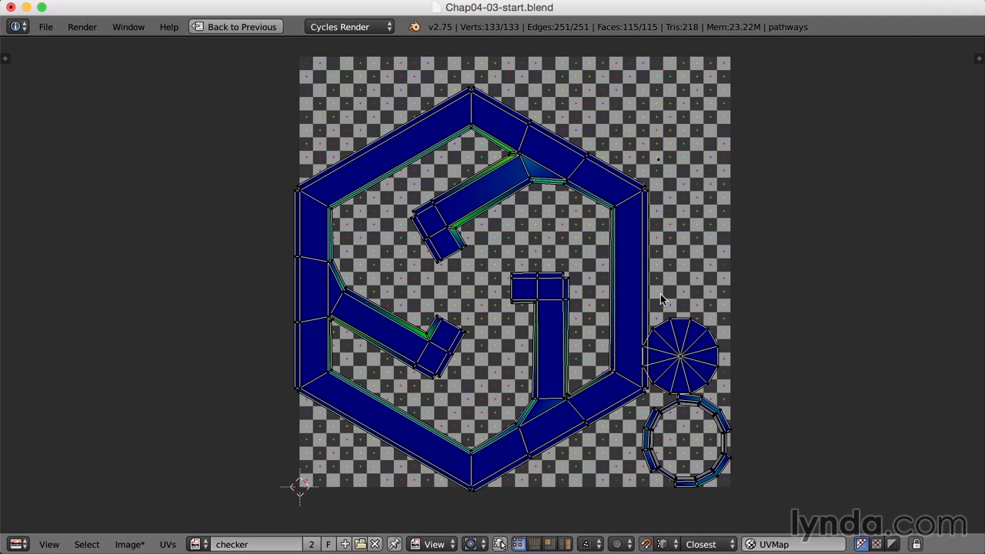
pyautogui.press('a')
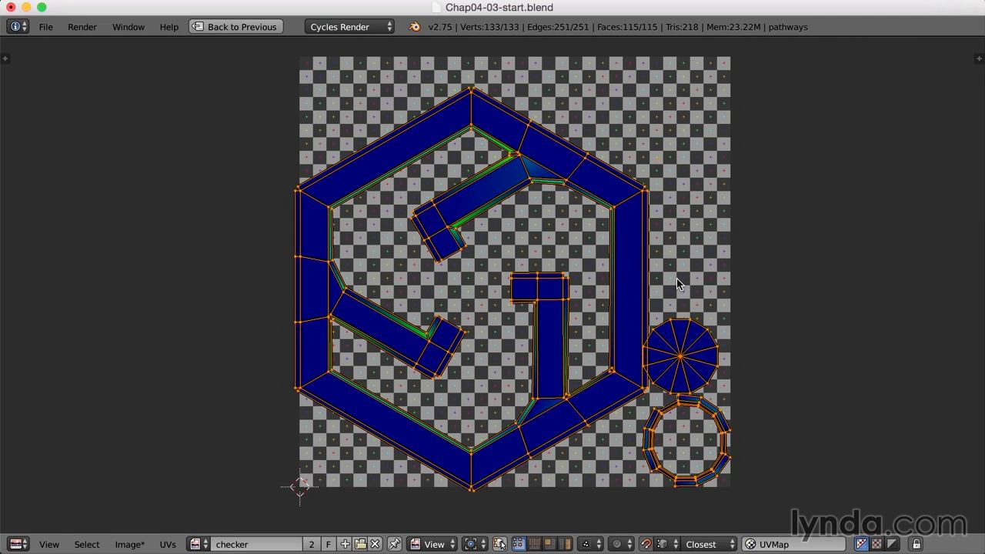
pyautogui.hotkey('ctrl', 'p')
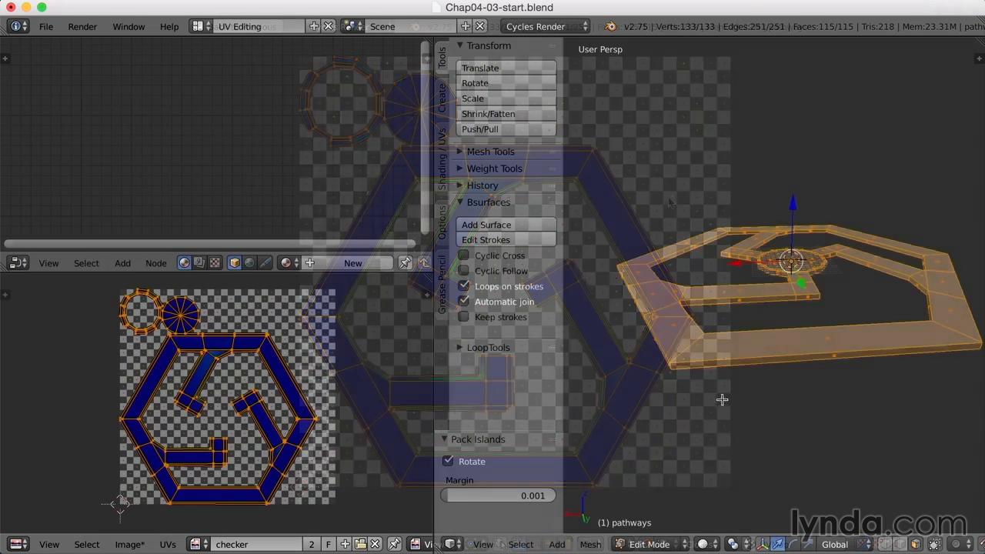
pyautogui.moveTo(721, 400); pyautogui.dragTo(733, 426, button='middle')
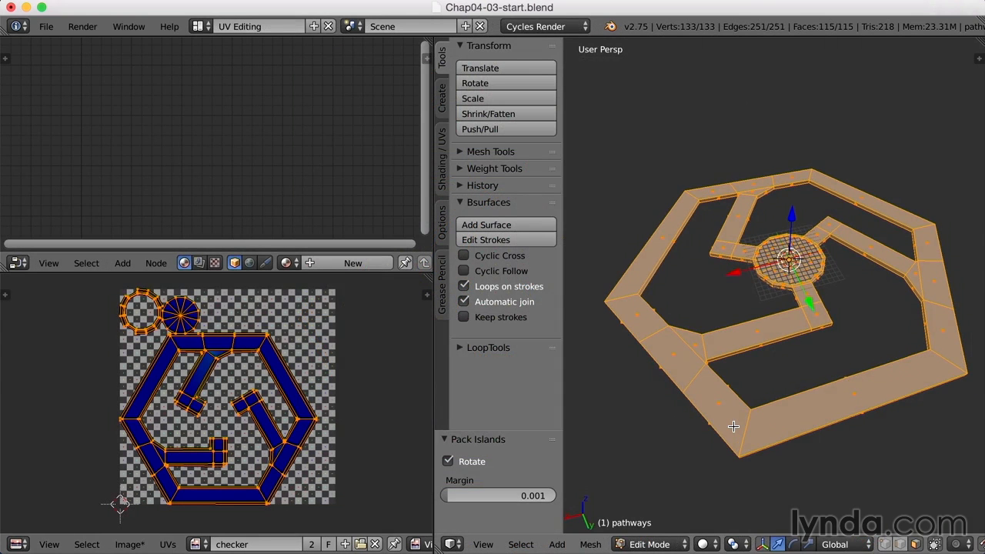